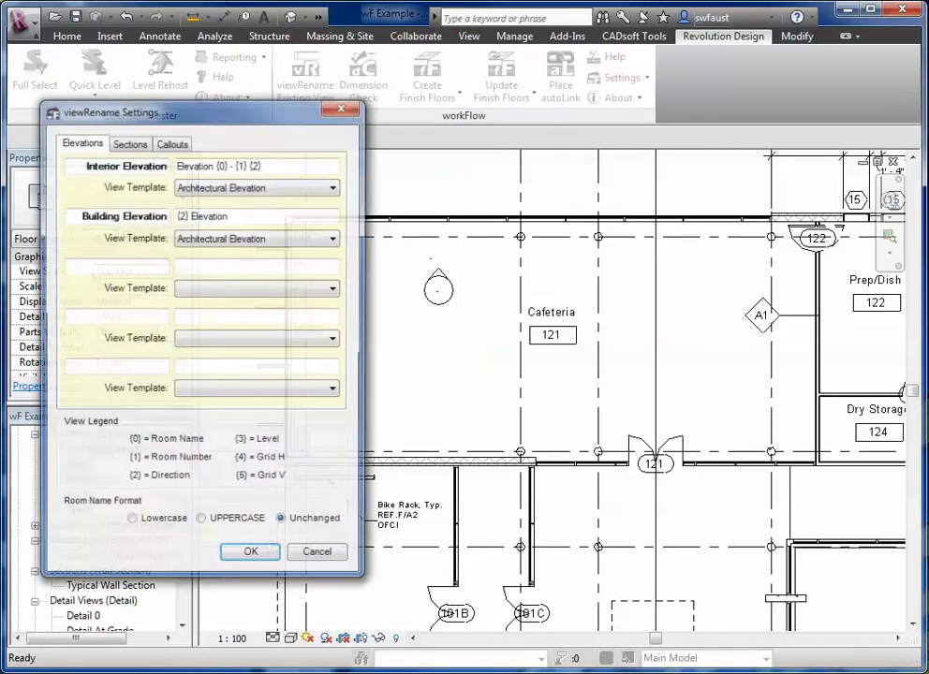
Review the viewRename naming rules and view templates for elevations, sections and callouts, and close the settings.
drag(141, 110, 305, 114)
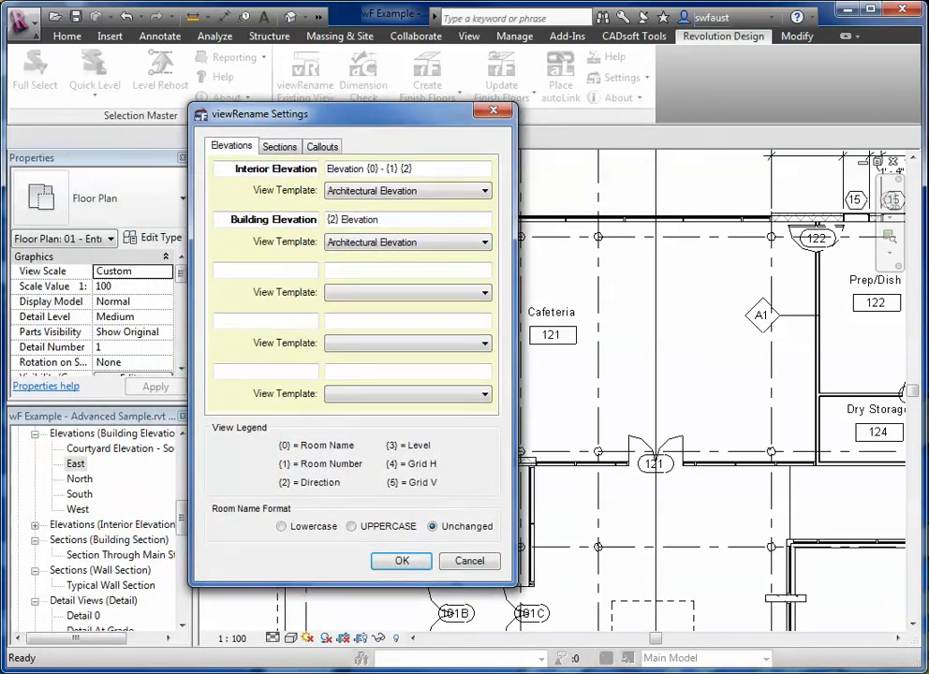
key(ctrl+Tab)
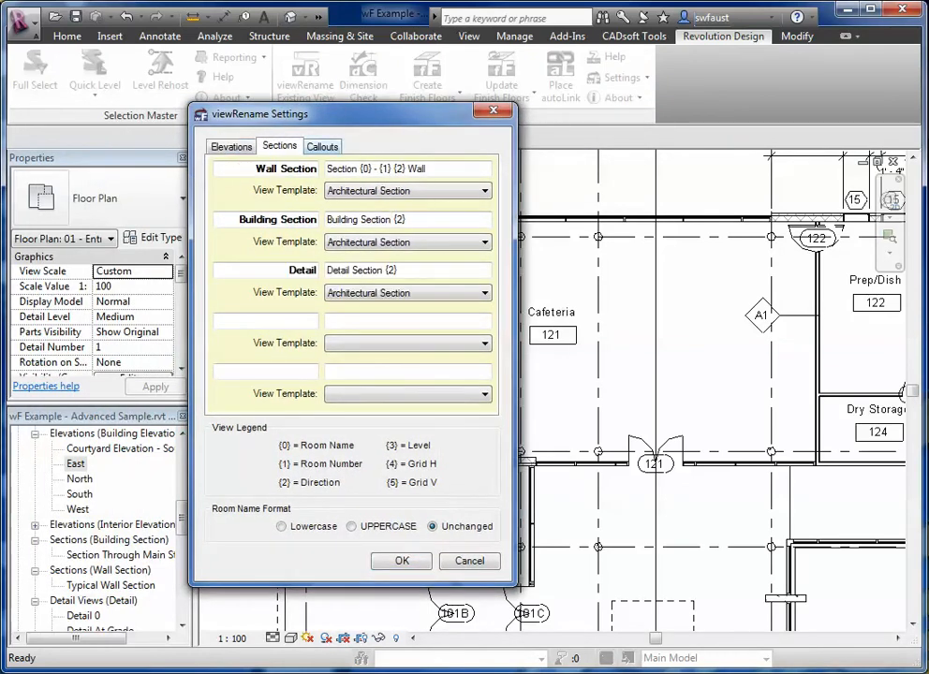
key(ctrl+Tab)
key(ctrl+shift+Tab)
key(ctrl+shift+Tab)
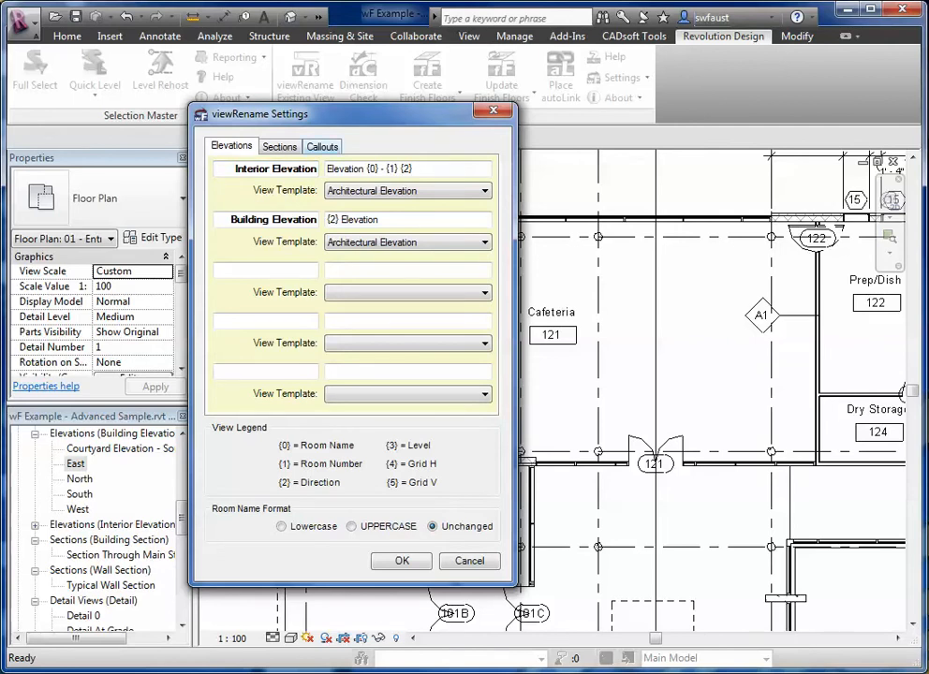
key(ctrl+shift+Tab)
key(ctrl+Tab)
drag(281, 113, 329, 129)
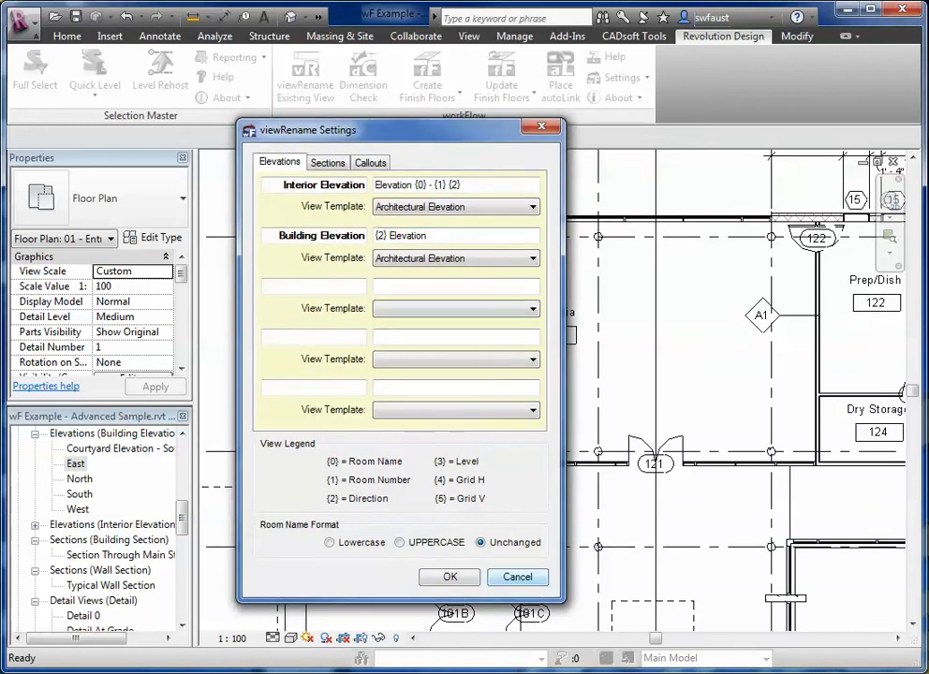
key(Return)
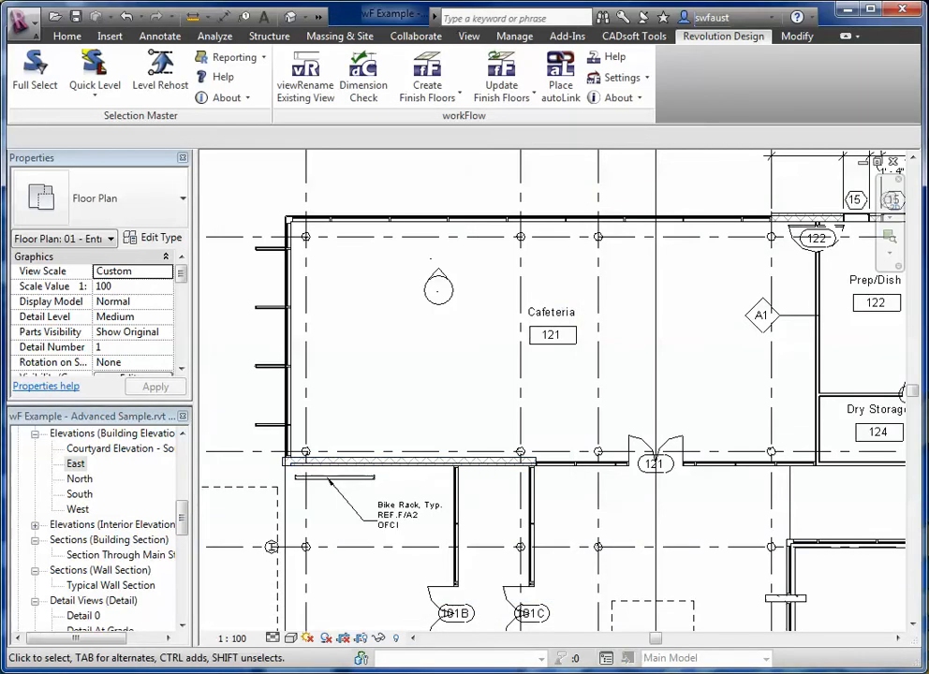
Check which elevation types the Elevation tool offers, without placing a marker.
key(e)
key(l)
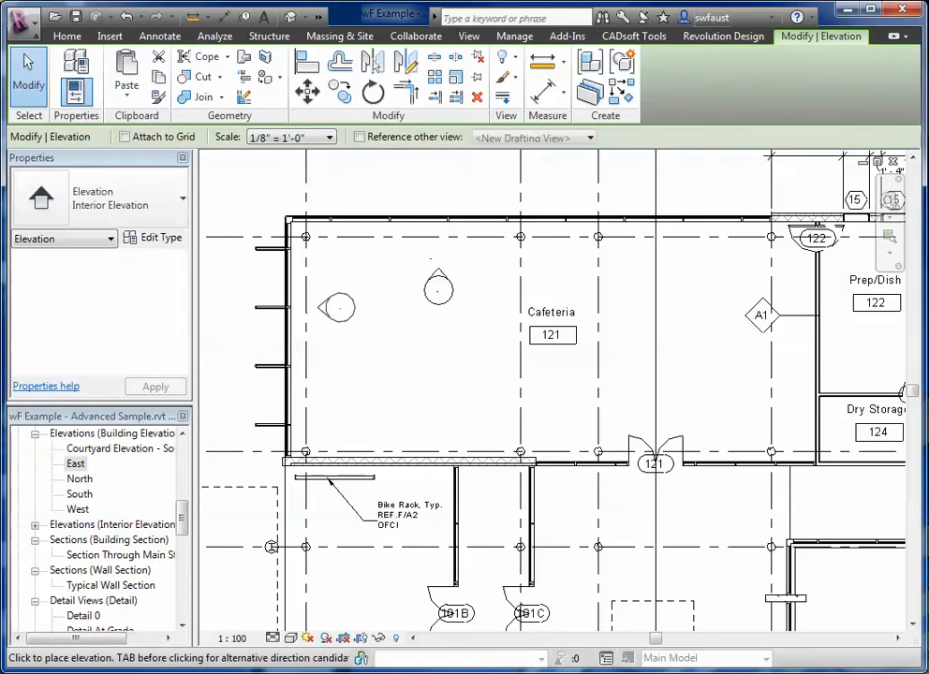
click(183, 199)
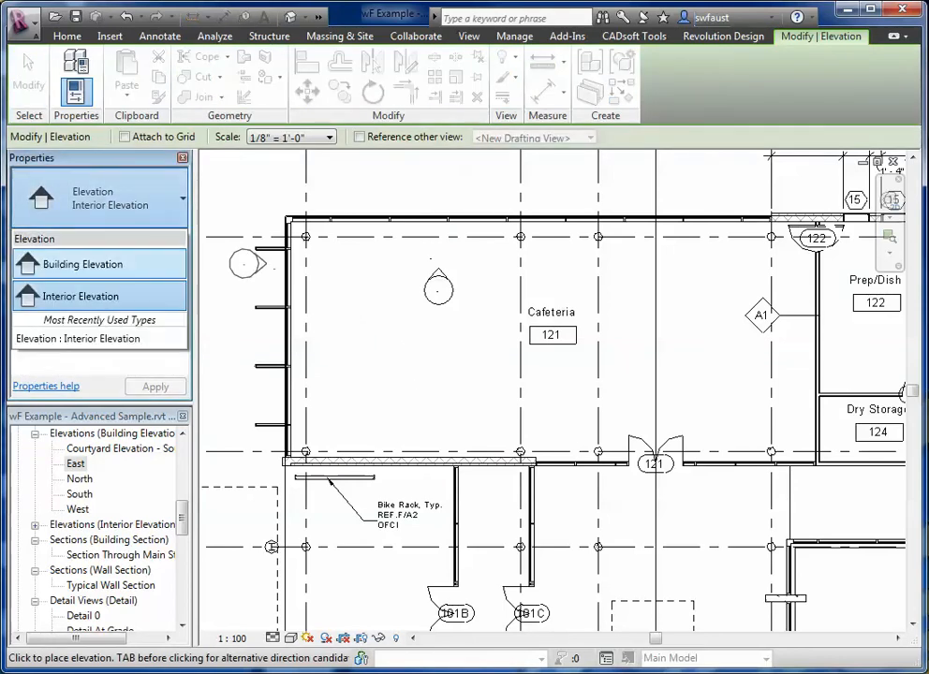
key(Escape)
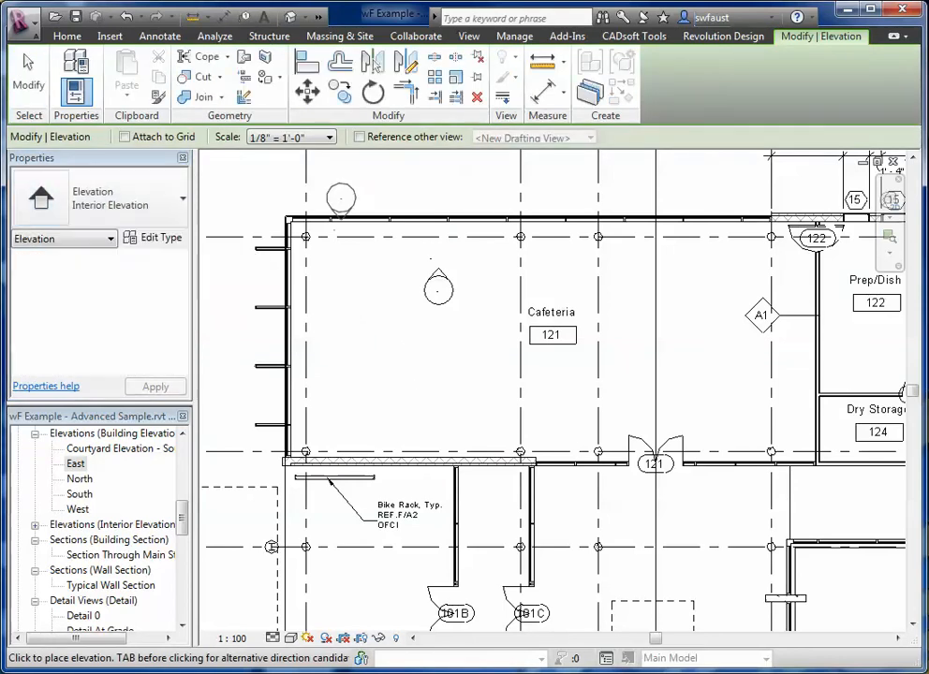
key(Escape)
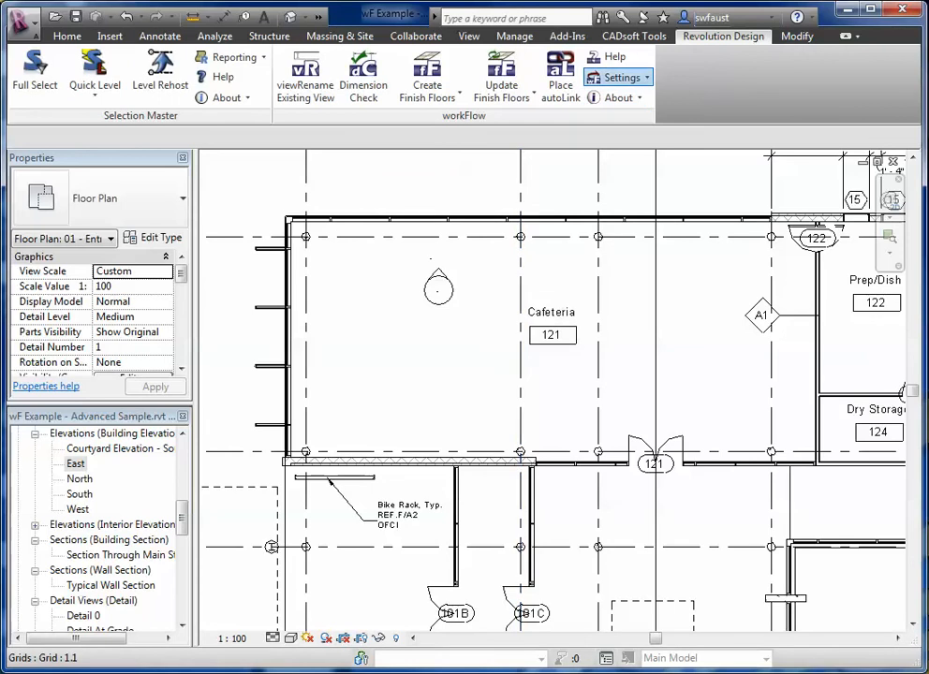
Reopen the viewRename settings and go through the elevation, section and callout naming rules.
click(618, 77)
click(632, 96)
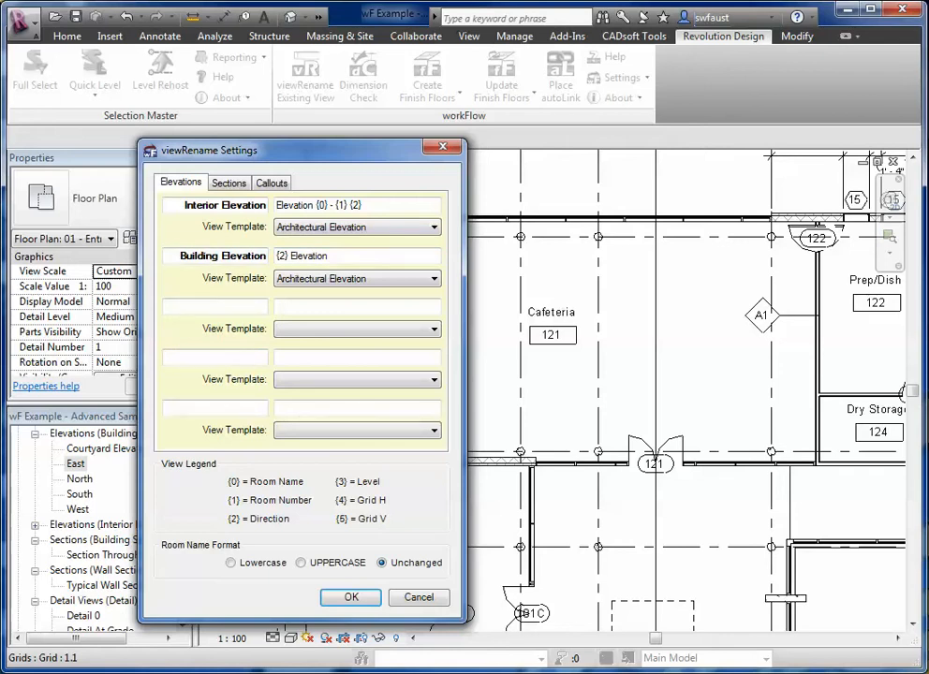
key(ctrl+Tab)
key(ctrl+Tab)
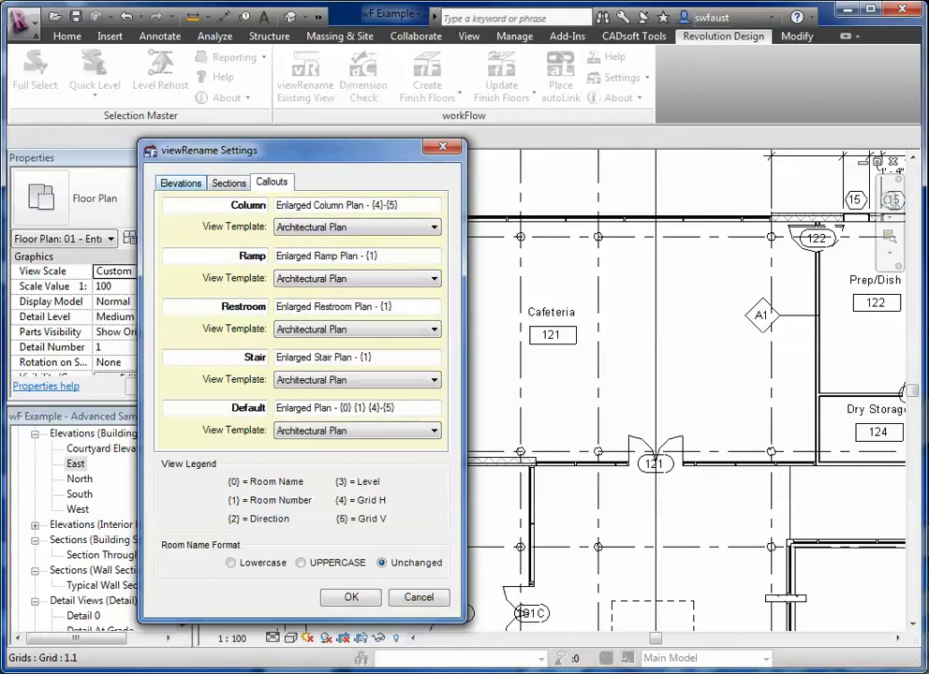
key(ctrl+Tab)
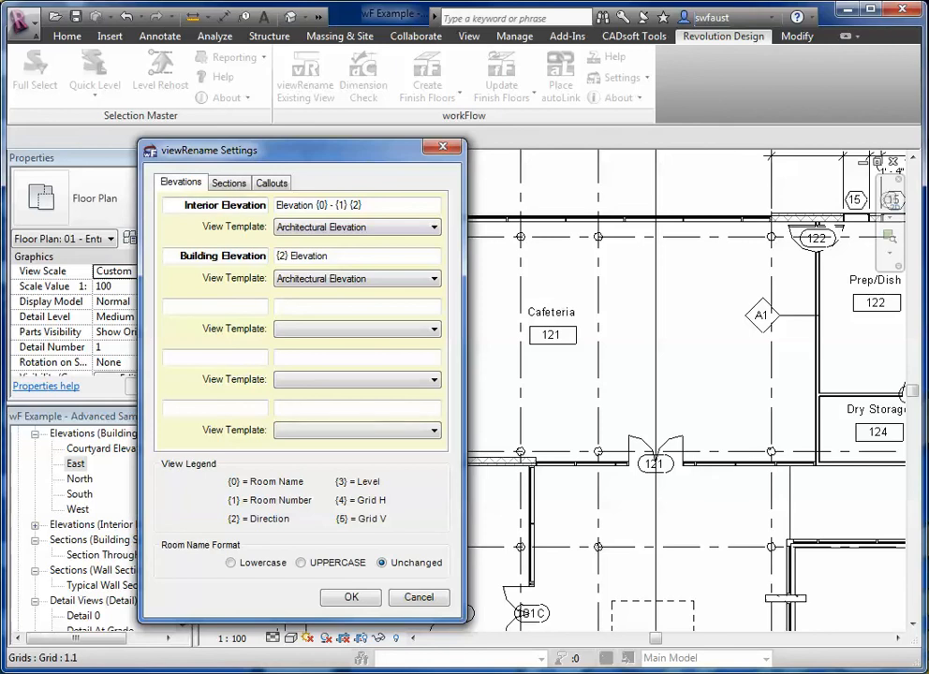
Look through the view templates available for Interior Elevation, including <none>, and keep Architectural Elevation selected.
key(Tab)
key(shift+Tab)
key(shift+Tab)
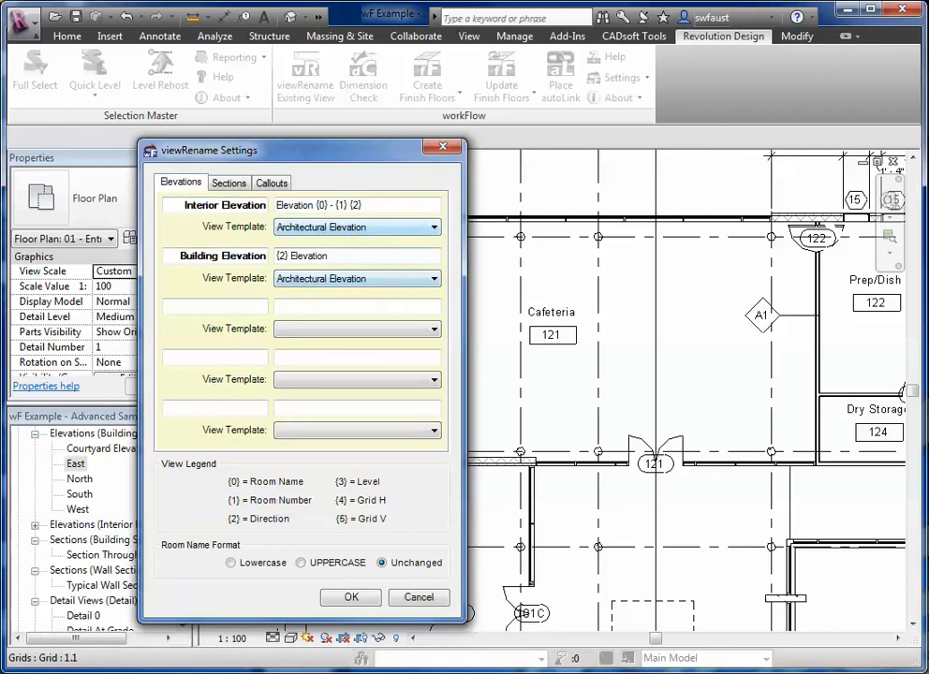
key(alt+Down)
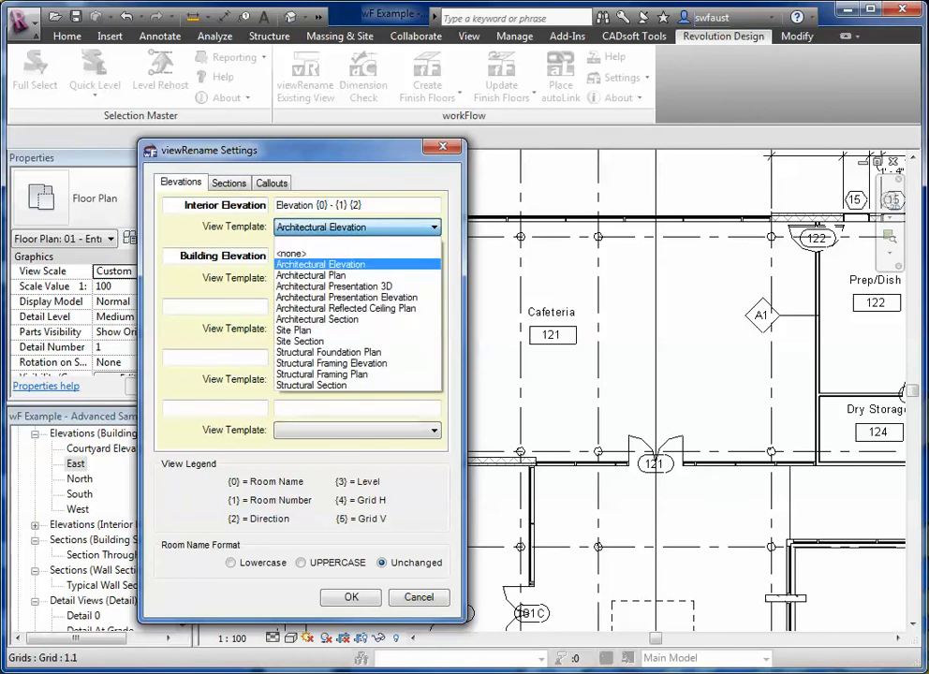
key(Down)
key(Down)
key(Down)
key(Down)
key(Down)
key(Down)
key(Down)
key(Down)
key(Down)
key(Down)
key(Down)
key(Up)
key(Up)
key(Up)
key(Up)
key(Up)
key(Up)
key(Up)
key(Up)
key(Up)
key(Up)
key(Up)
key(Return)
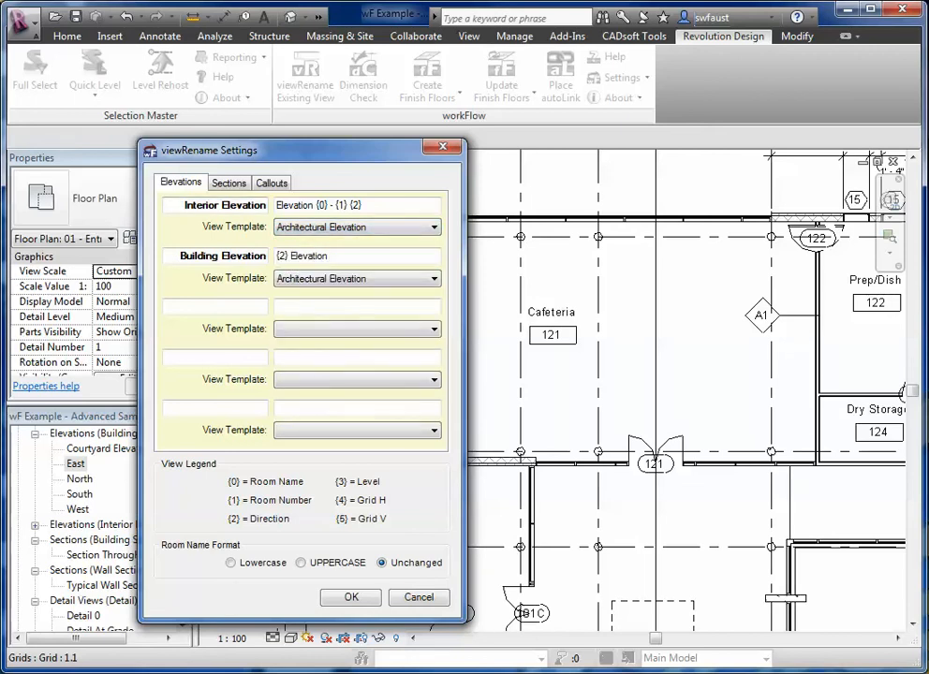
key(alt+Down)
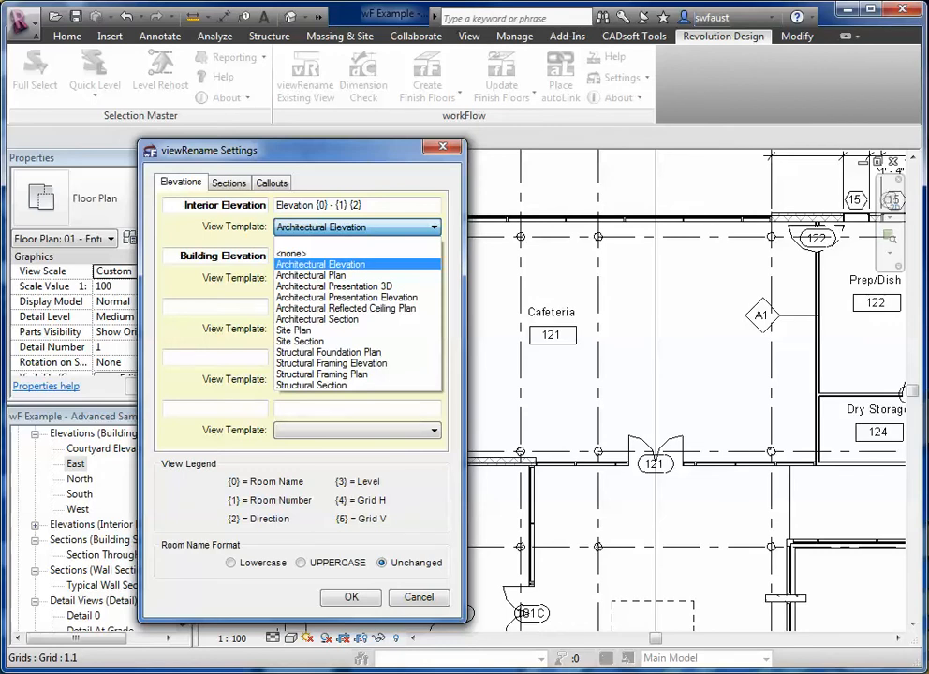
key(Up)
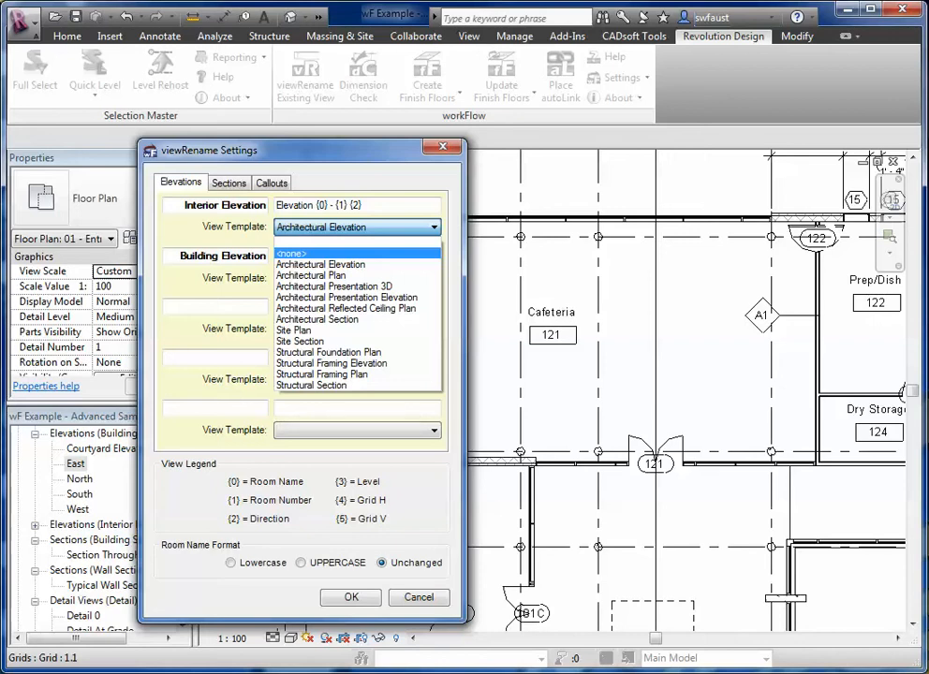
key(Down)
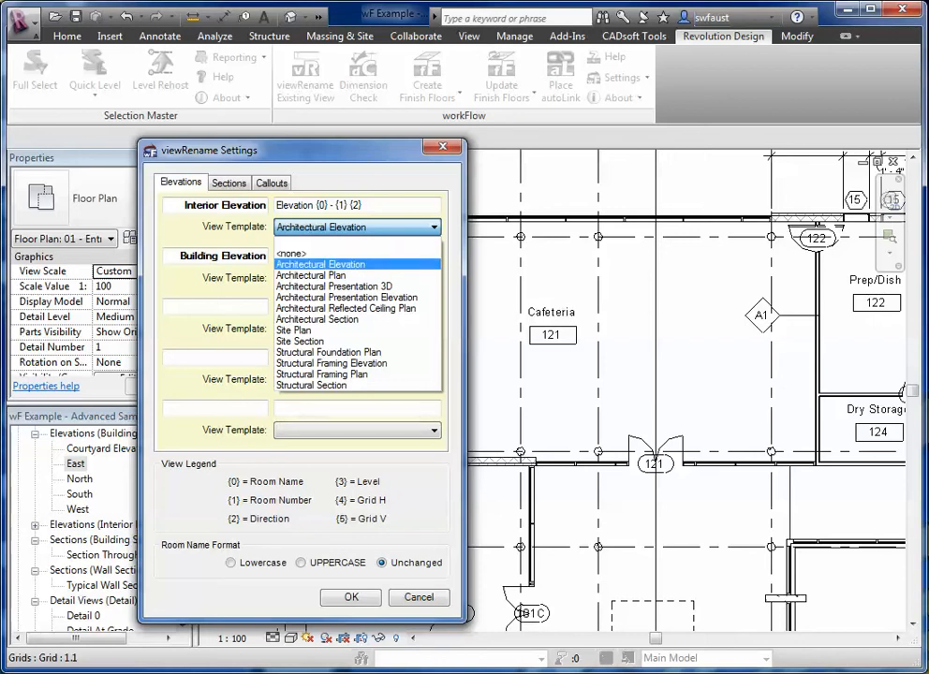
key(Return)
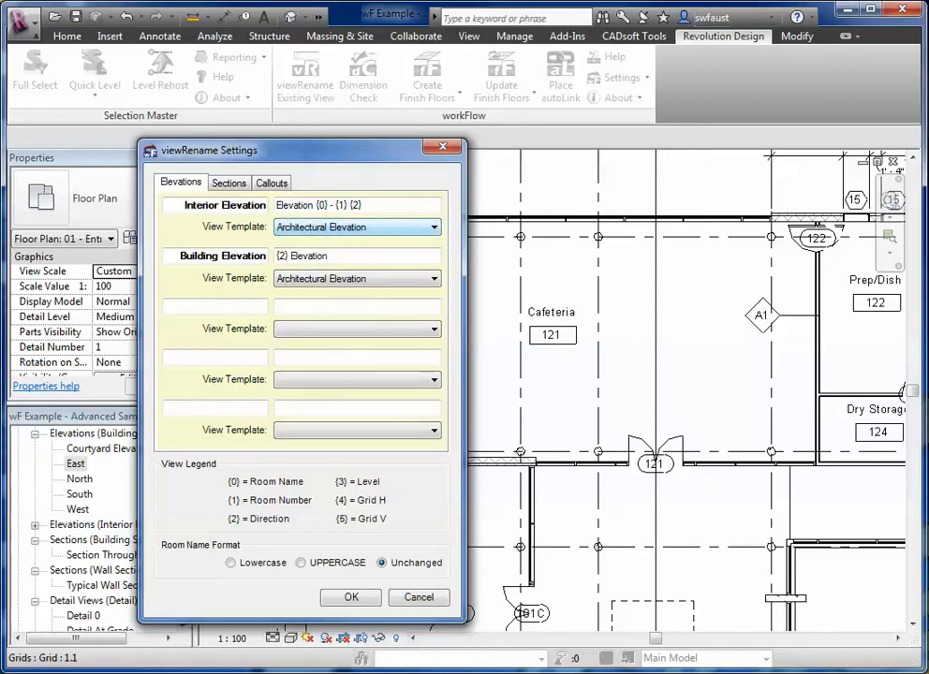
key(Tab)
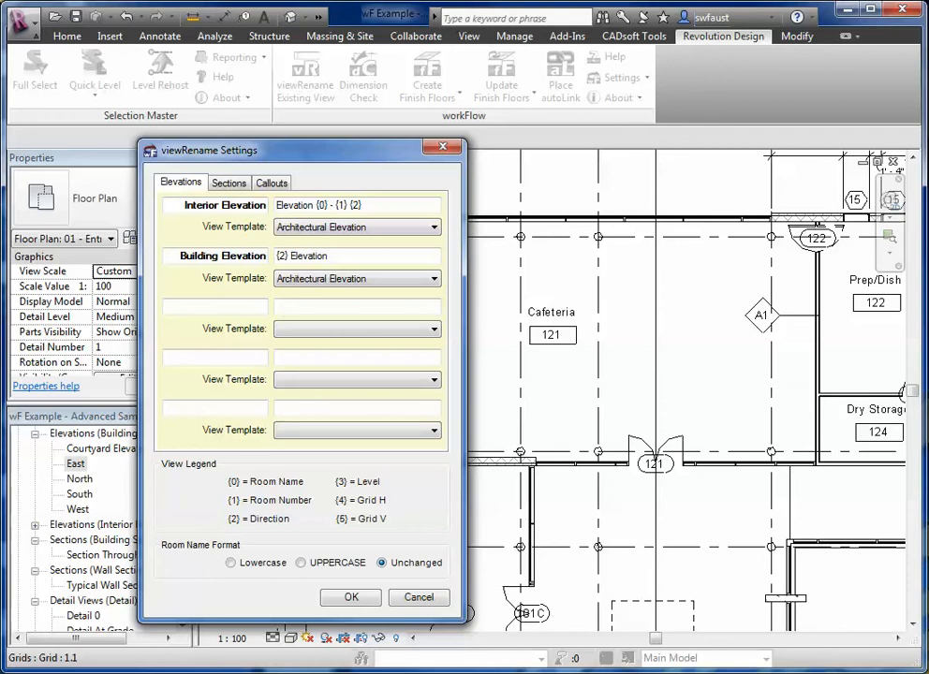
Compare the section and callout naming formats with the elevation ones and accept the viewRename settings.
click(229, 183)
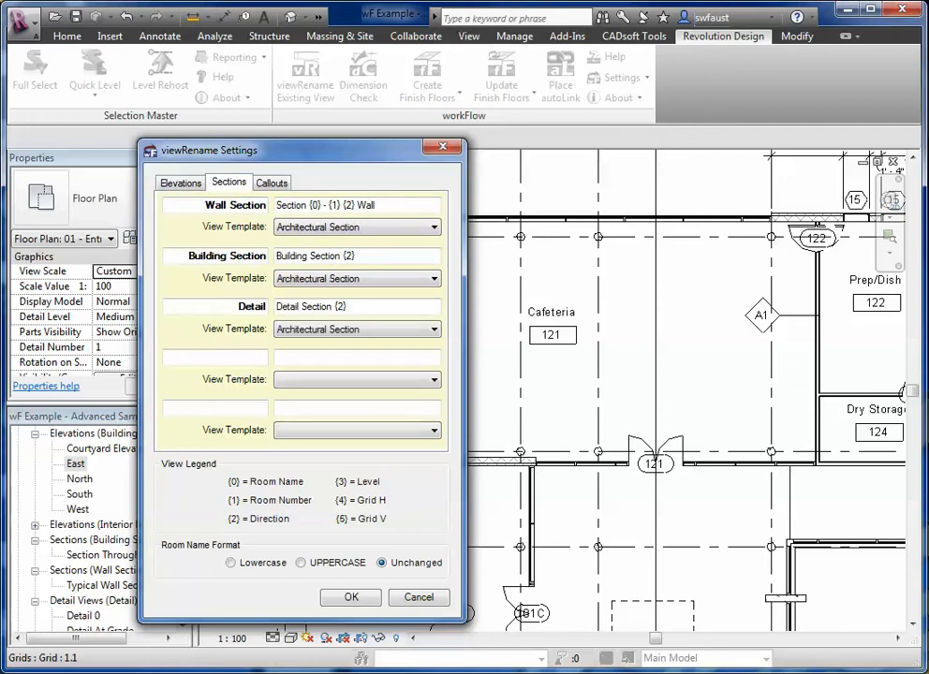
click(272, 182)
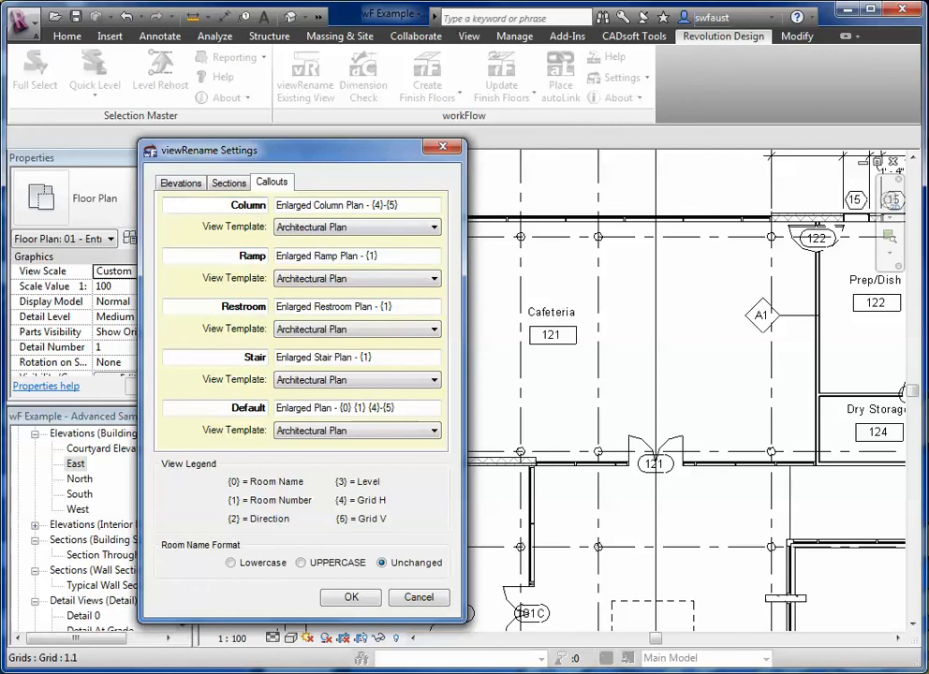
key(ctrl+Tab)
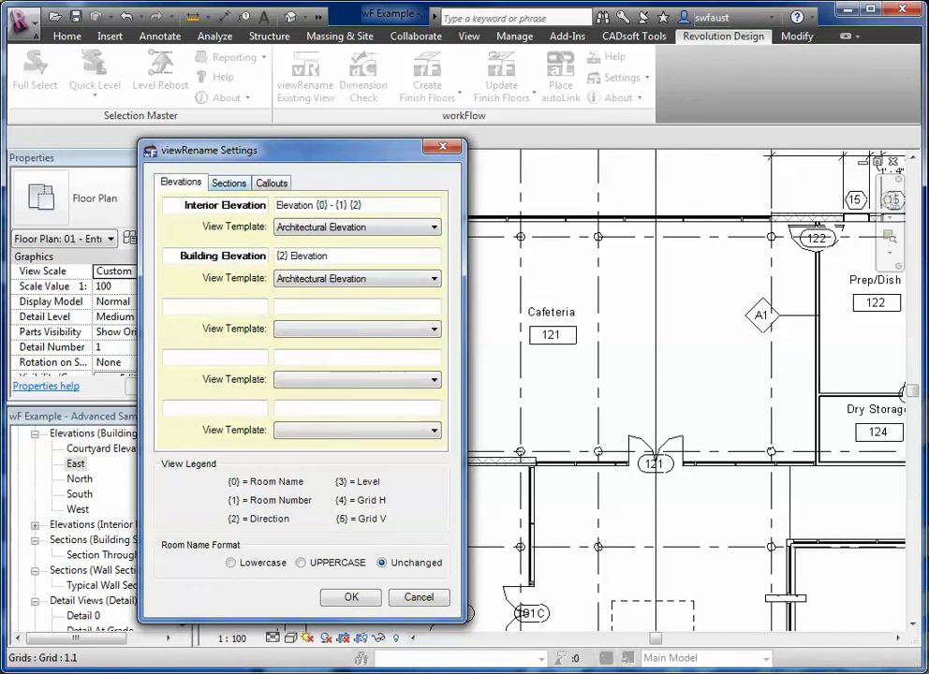
key(ctrl+Tab)
key(ctrl+Tab)
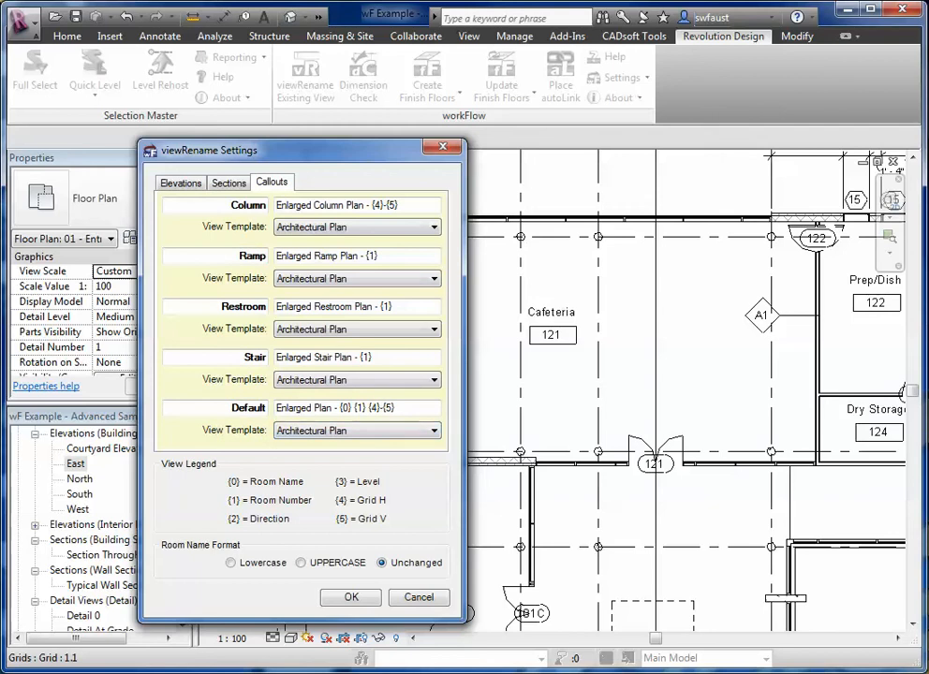
key(Return)
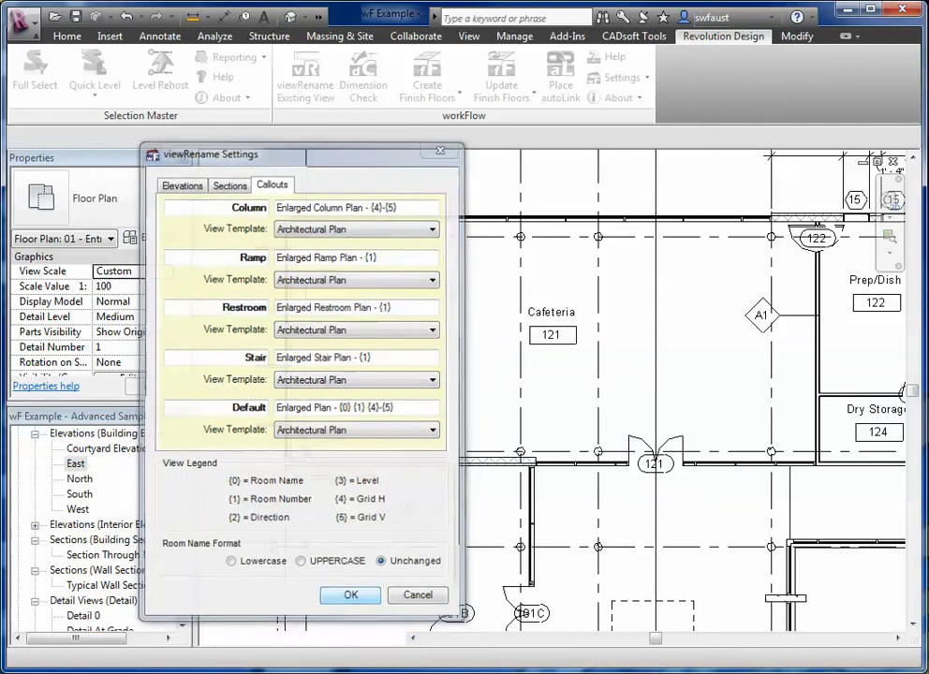
Expand the Interior Elevation group in the project browser to show its existing views.
middle_drag(430, 258, 447, 304)
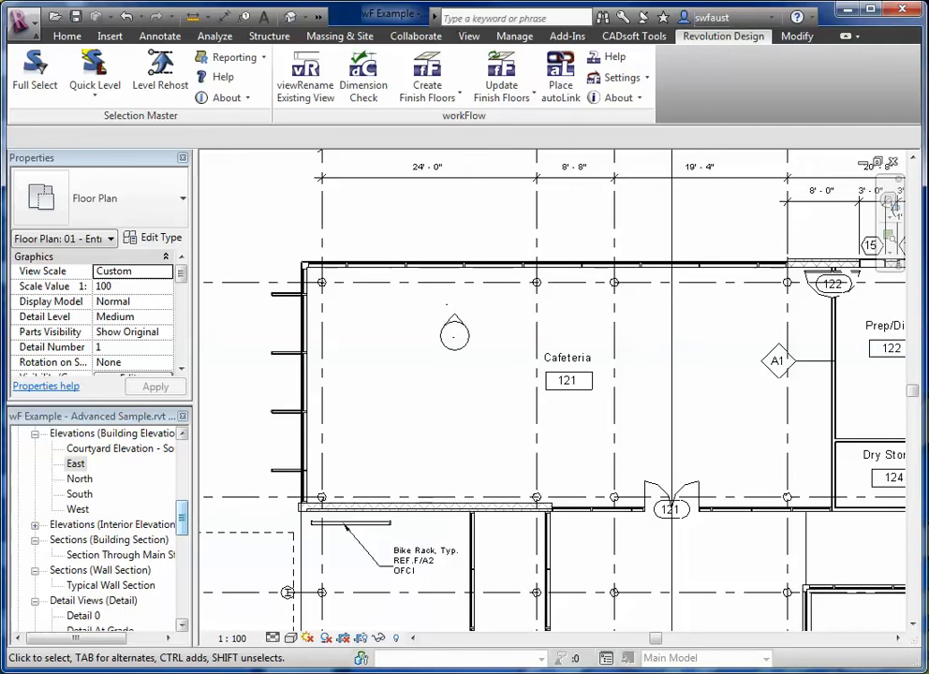
scroll(94, 524, down, 2)
scroll(94, 524, down, 3)
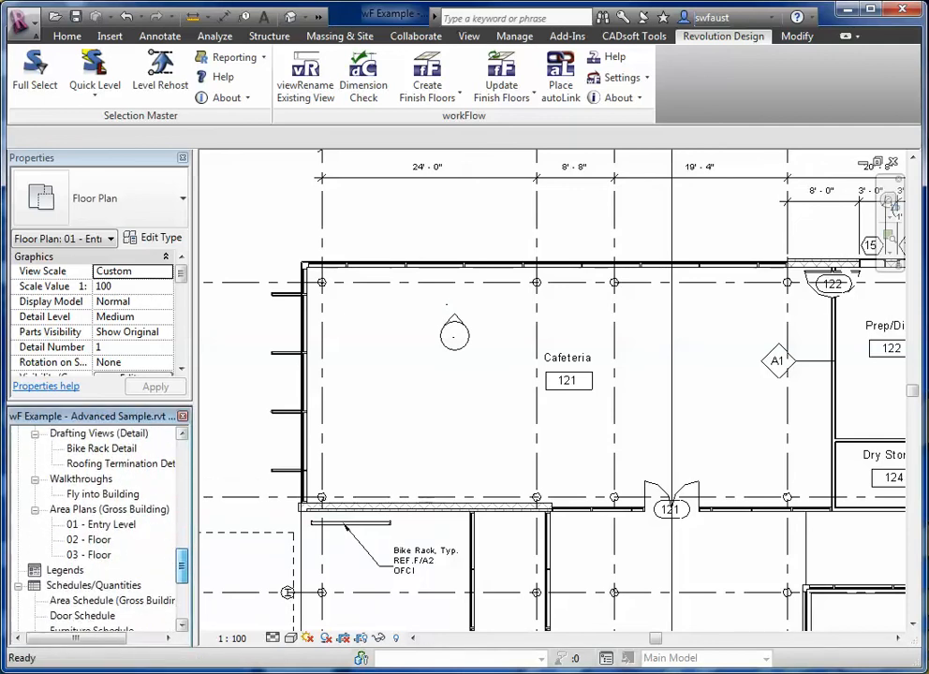
scroll(94, 524, up, 5)
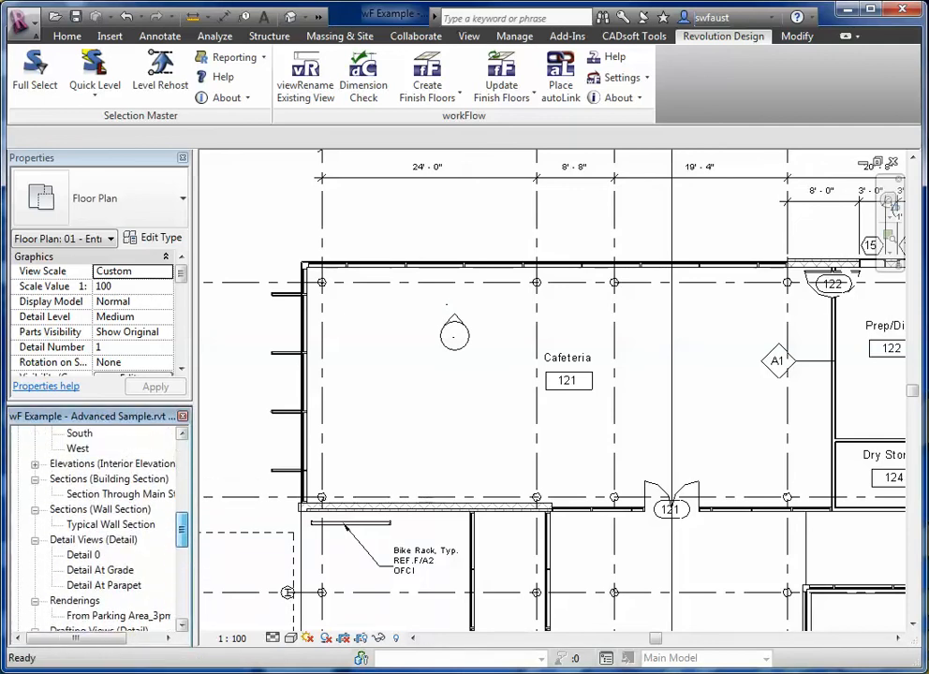
click(35, 494)
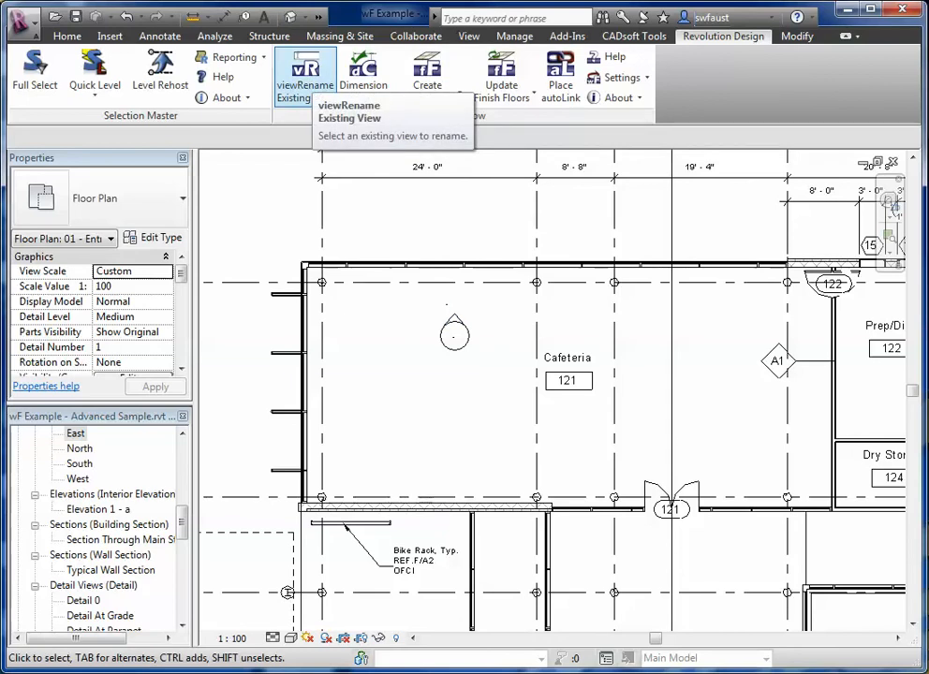
Start viewRename on the Cafeteria's interior elevation marker and review the proposed room, direction, level and grid selections against the plan.
click(304, 75)
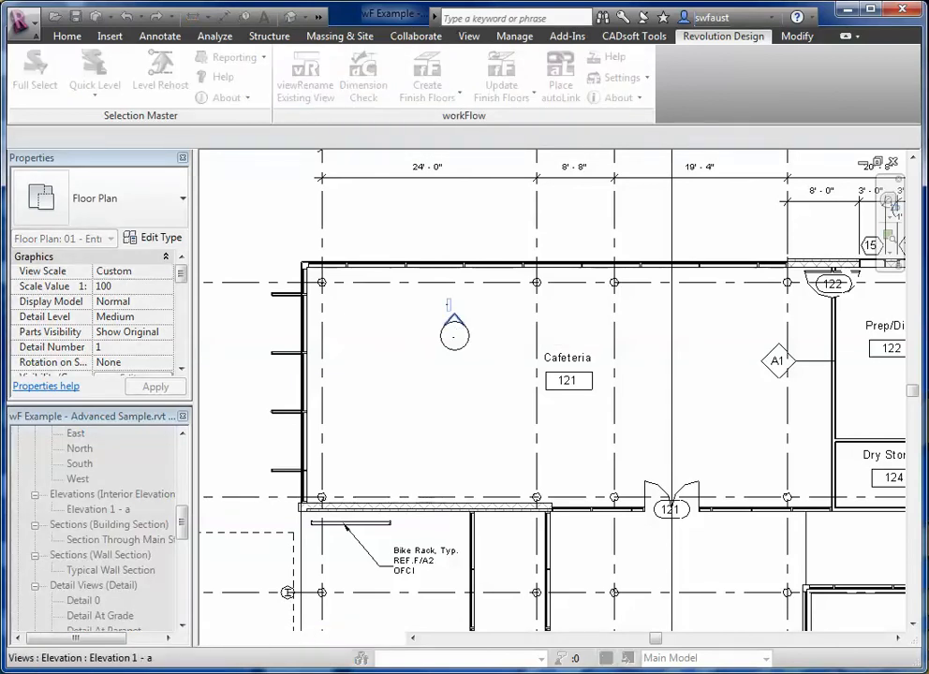
click(451, 328)
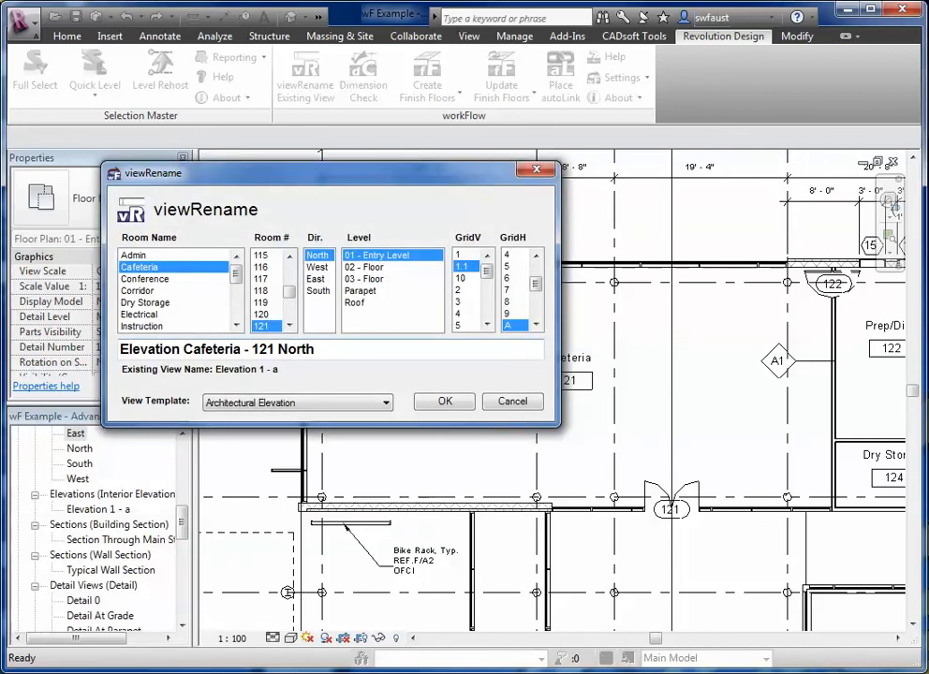
drag(319, 173, 431, 209)
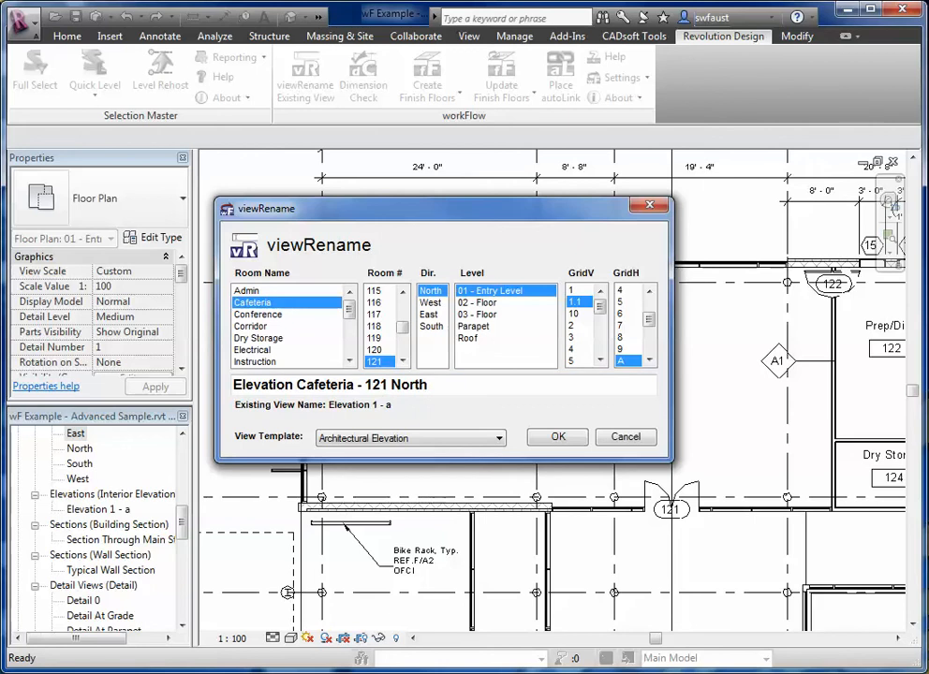
drag(421, 208, 290, 197)
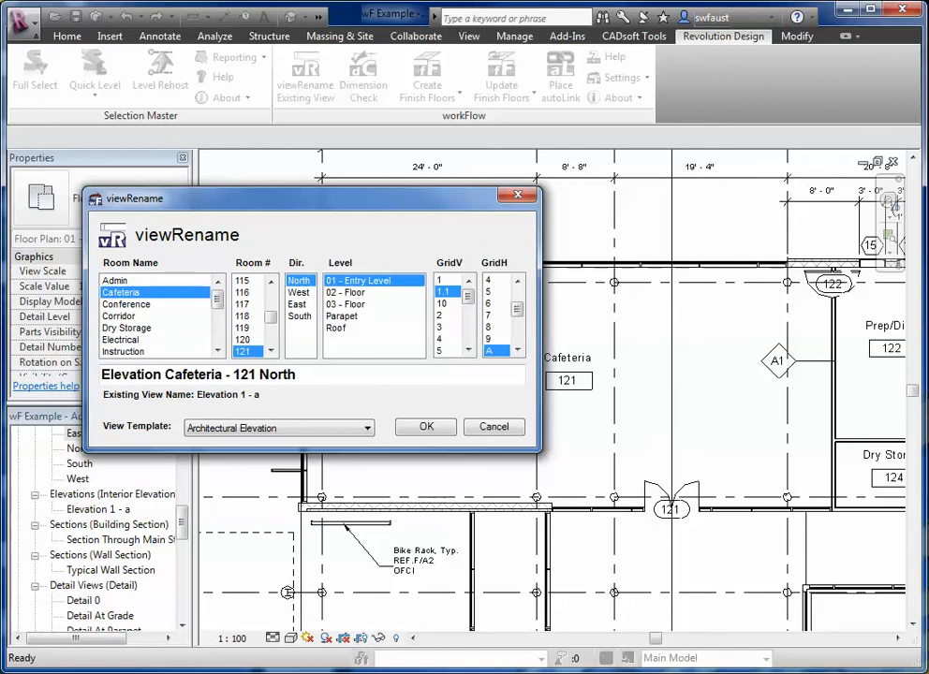
drag(290, 198, 264, 274)
drag(491, 385, 490, 396)
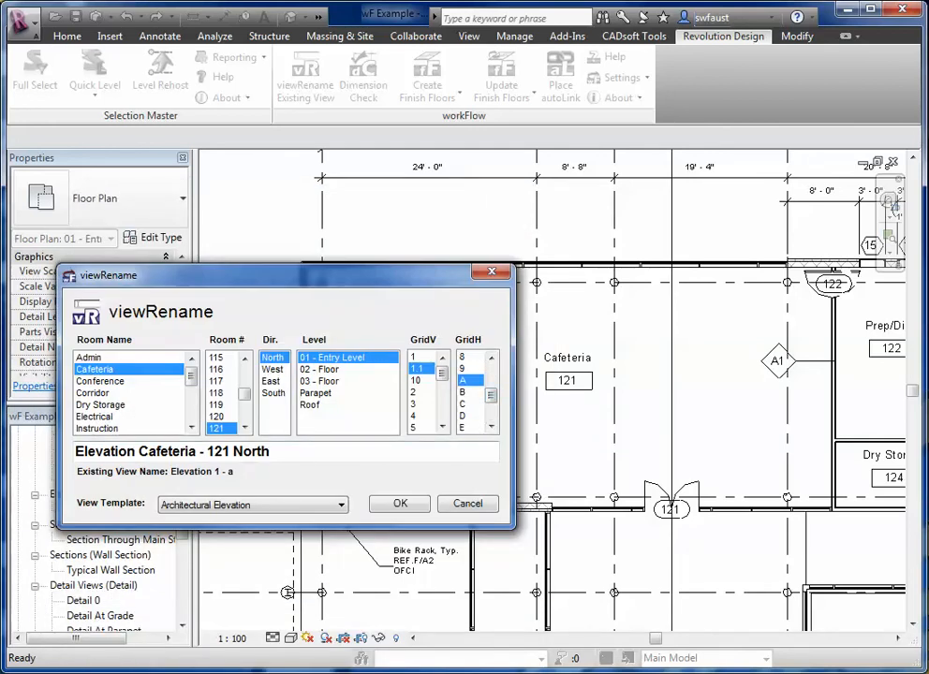
drag(281, 274, 307, 241)
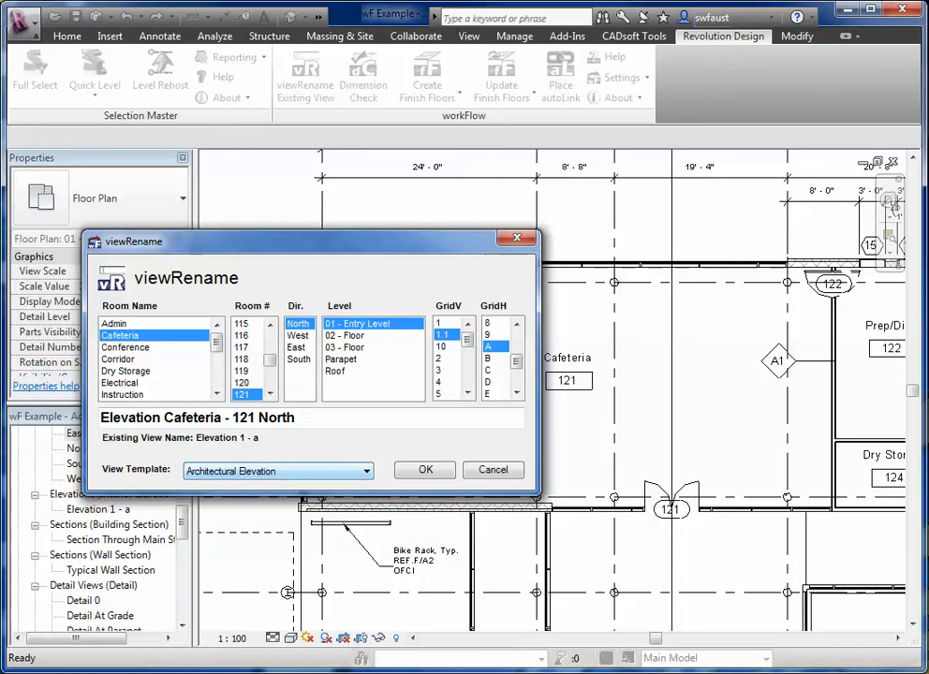
Look through the view templates offered for the Cafeteria elevation and keep Architectural Elevation selected.
click(366, 471)
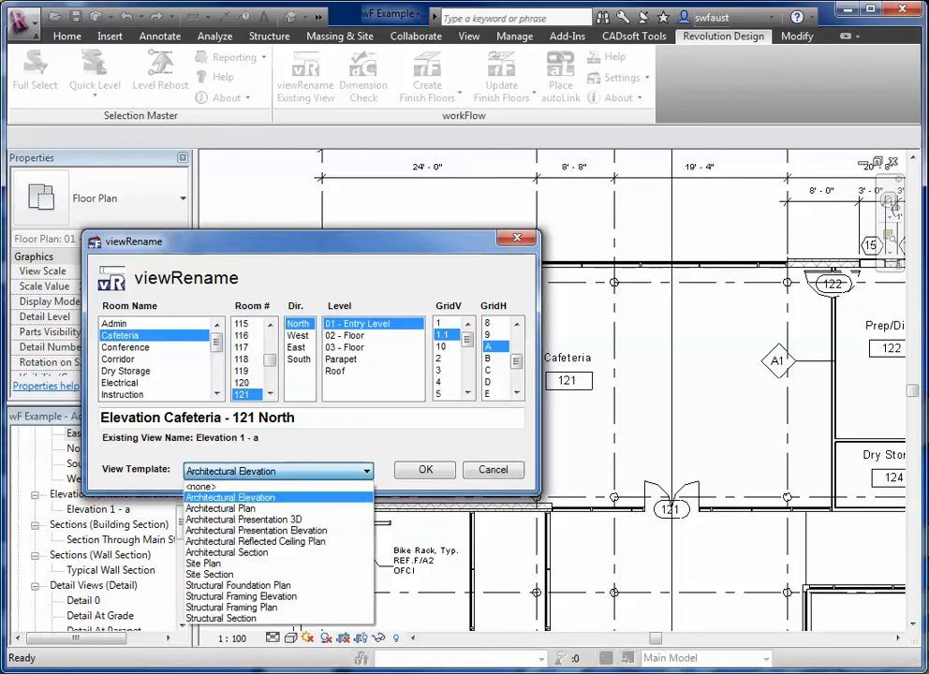
click(229, 497)
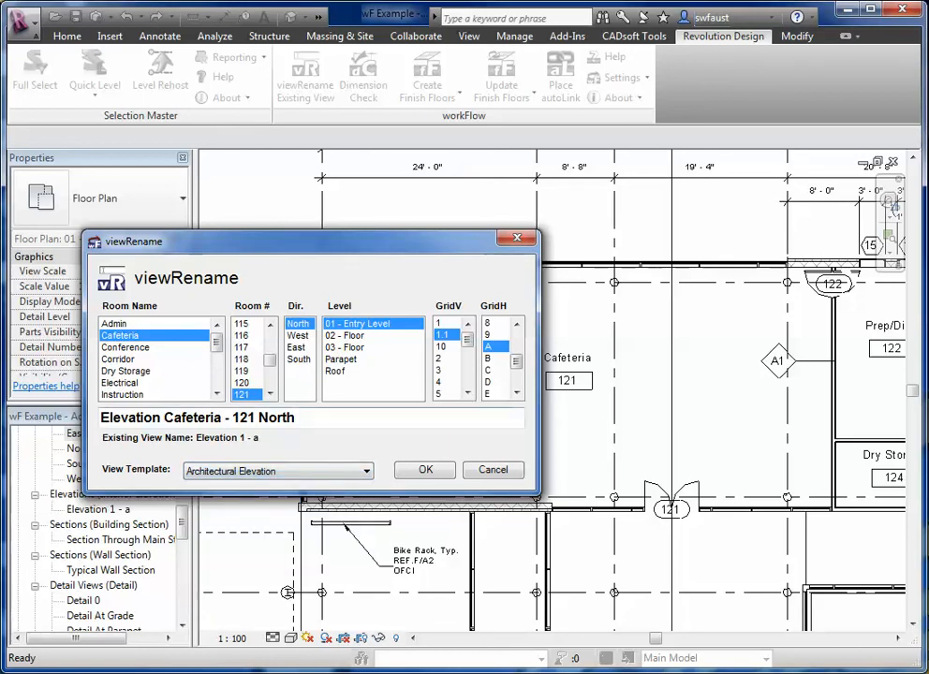
drag(280, 241, 466, 233)
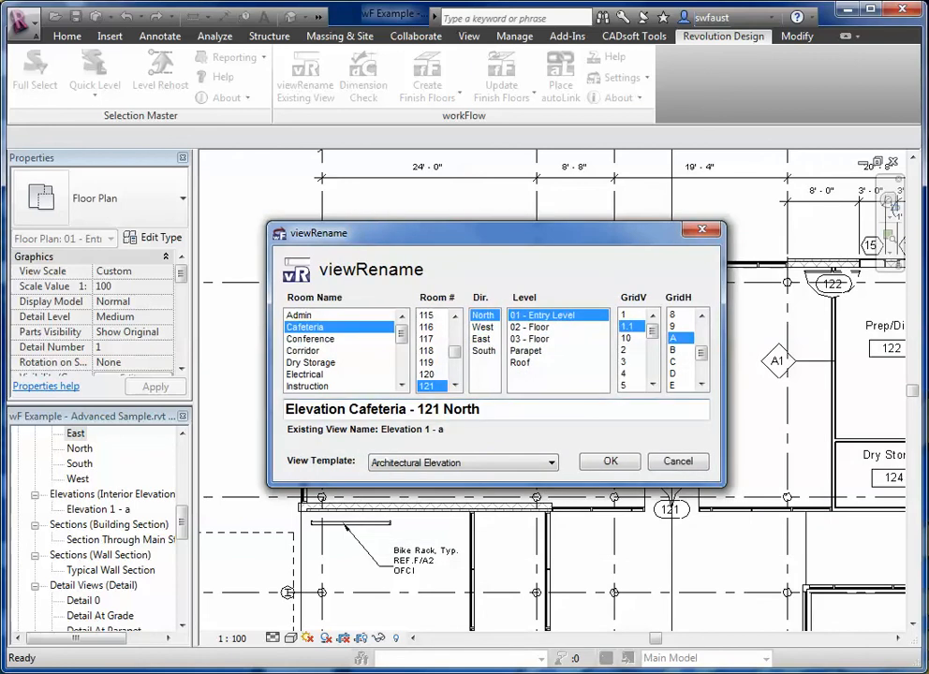
text(asdkfslas;ldfk)
key(BackSpace)
key(BackSpace)
key(BackSpace)
key(BackSpace)
key(BackSpace)
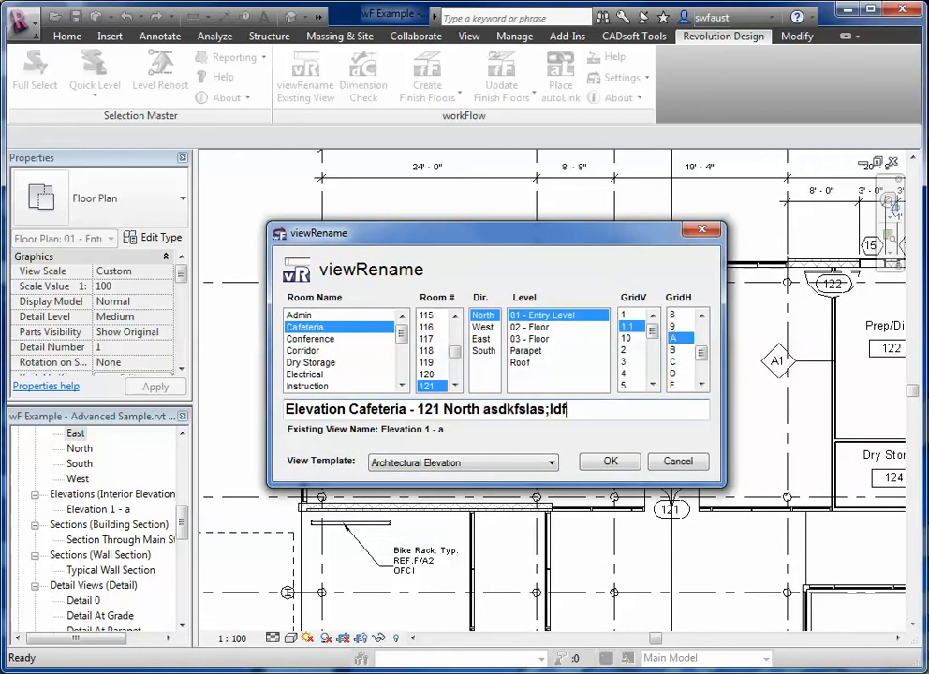
key(BackSpace)
key(BackSpace)
key(BackSpace)
key(BackSpace)
key(BackSpace)
key(BackSpace)
key(BackSpace)
key(BackSpace)
key(BackSpace)
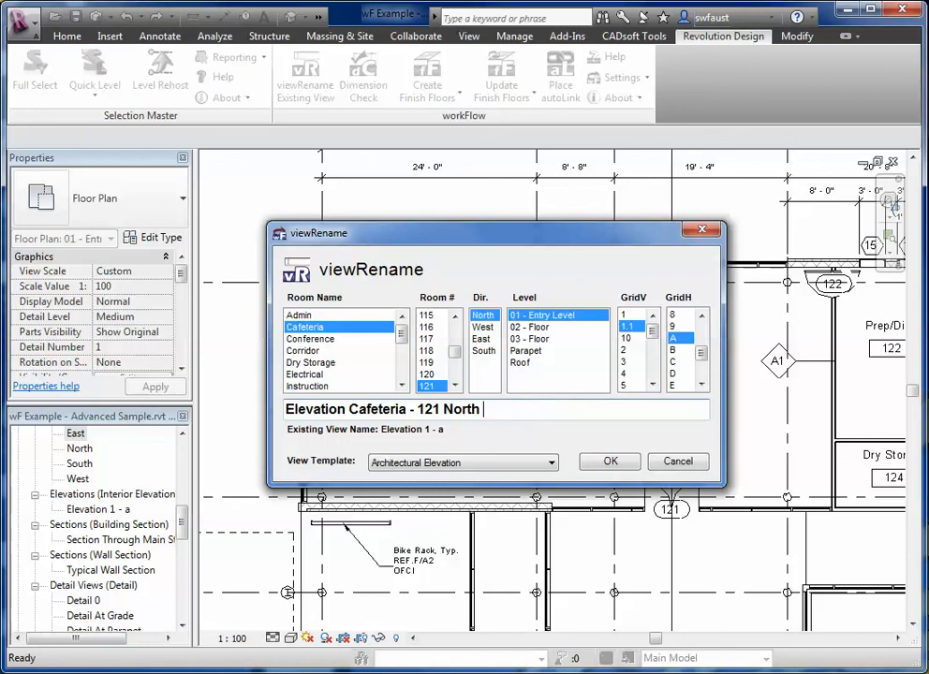
Try adding the suffix "- second elevation" to the proposed view name, then remove it.
text(- second eleva)
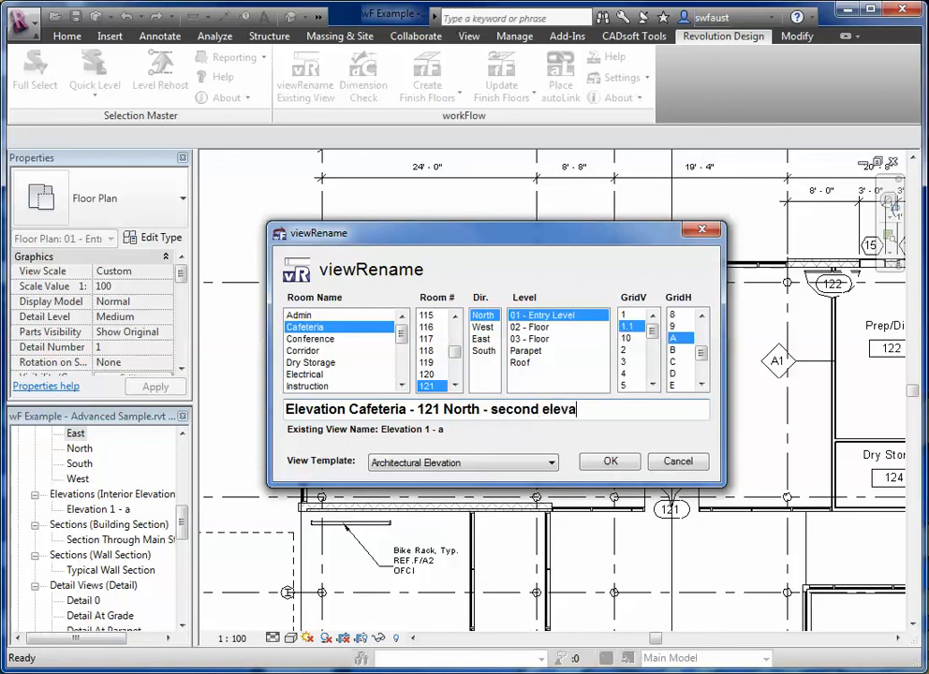
text(tion)
key(BackSpace)
key(BackSpace)
key(BackSpace)
key(BackSpace)
key(BackSpace)
key(BackSpace)
key(BackSpace)
key(BackSpace)
key(BackSpace)
key(BackSpace)
key(BackSpace)
key(BackSpace)
key(BackSpace)
key(BackSpace)
key(BackSpace)
key(BackSpace)
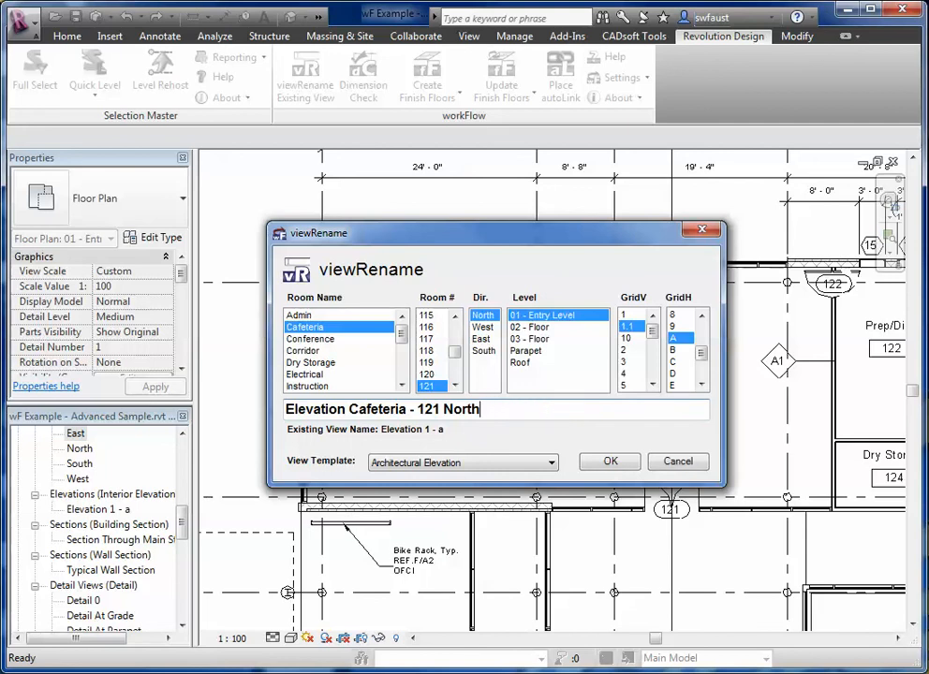
Try other room numbers such as 120 in the proposed view name and return to room 121.
click(427, 374)
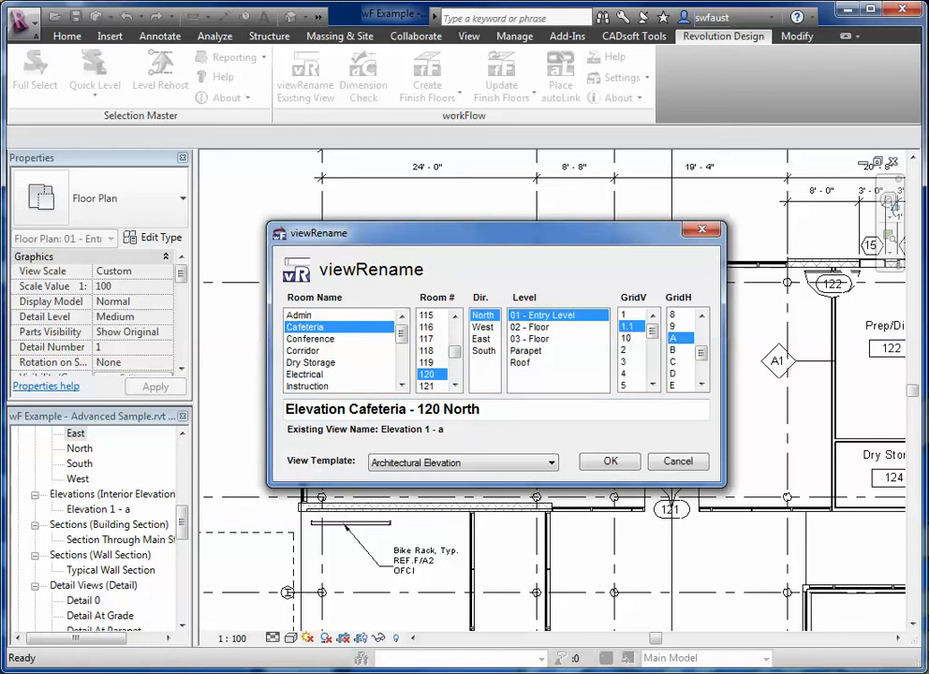
click(427, 386)
click(427, 375)
click(427, 351)
click(426, 386)
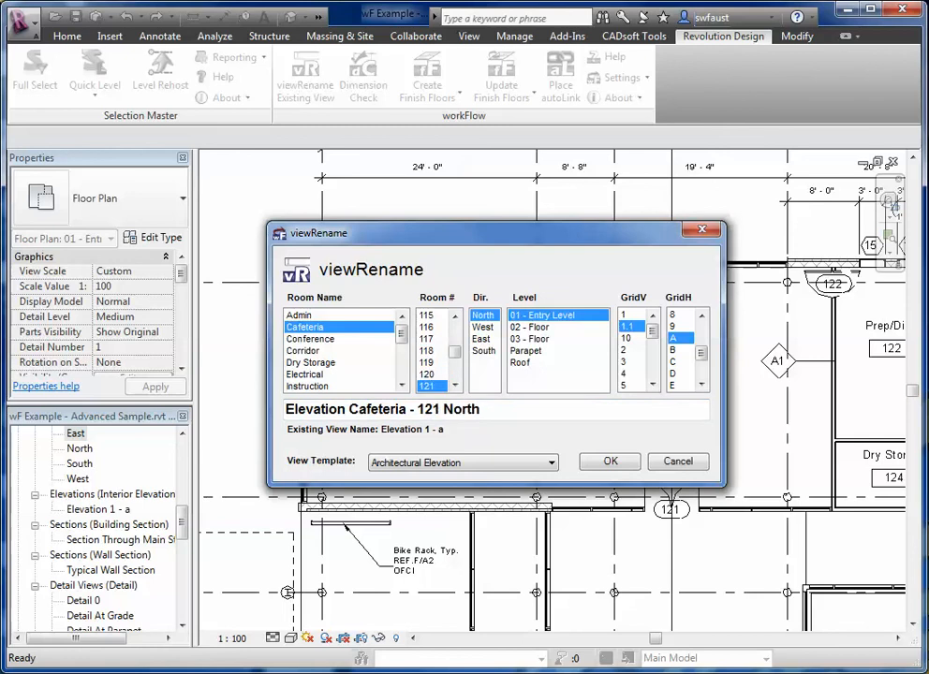
Keep the Architectural Elevation template, rename the view to Elevation Cafeteria - 121 North and end the rename command.
click(463, 462)
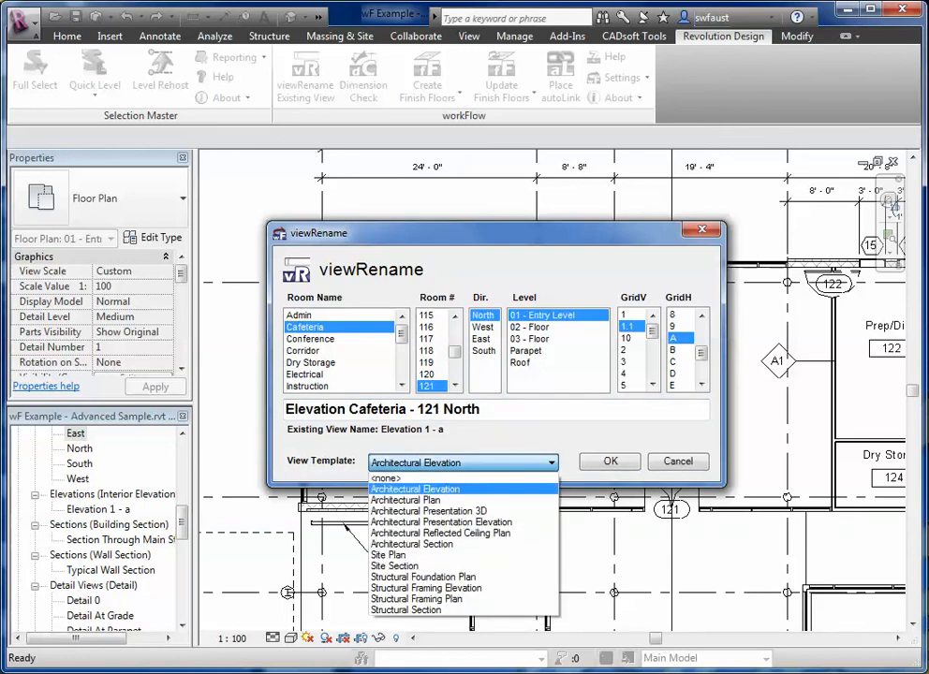
click(416, 543)
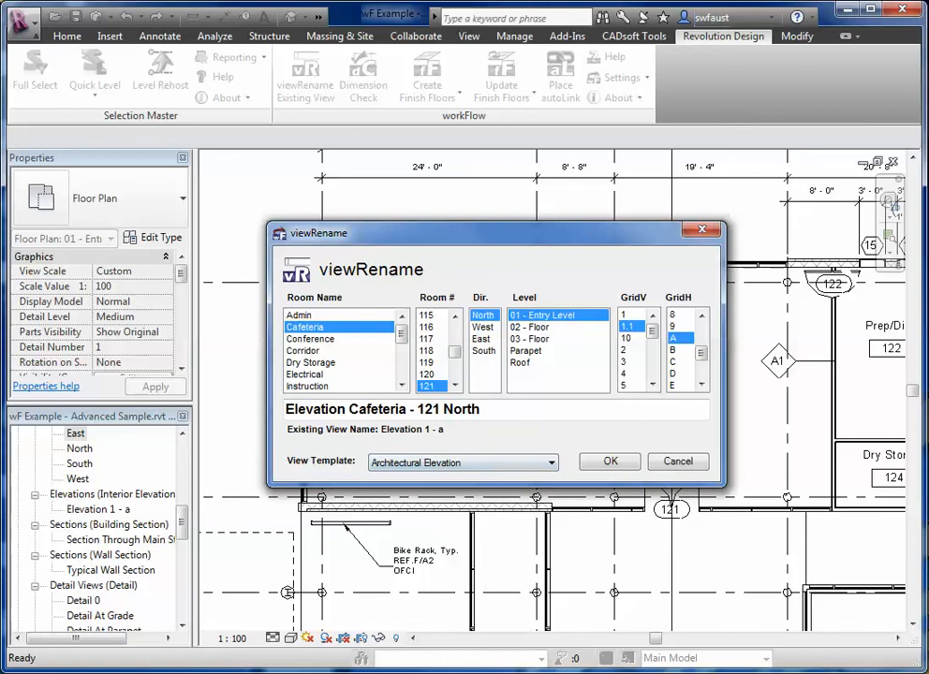
drag(394, 233, 165, 308)
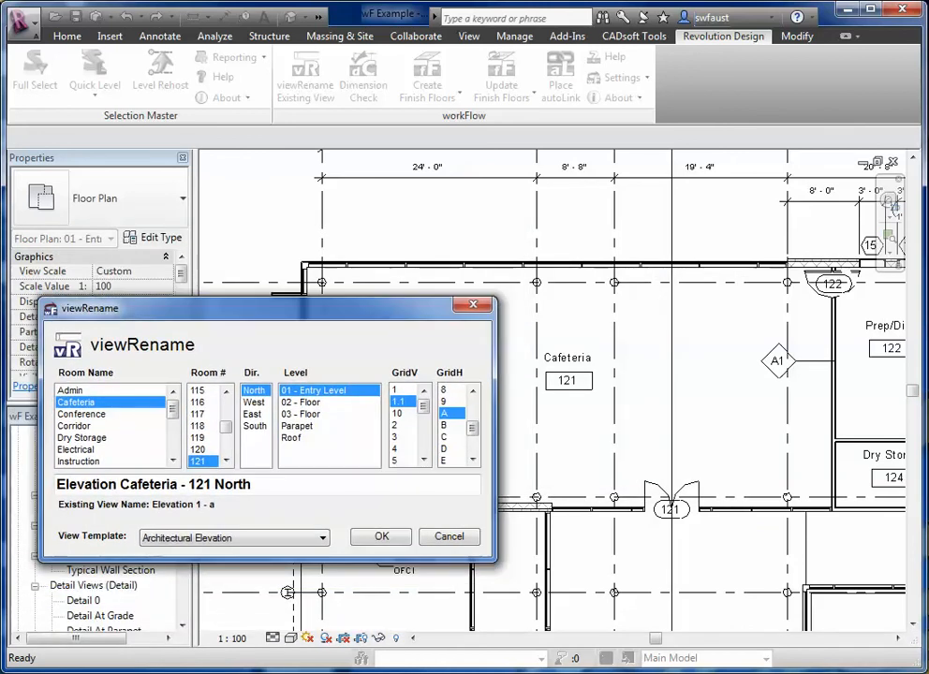
drag(164, 308, 293, 352)
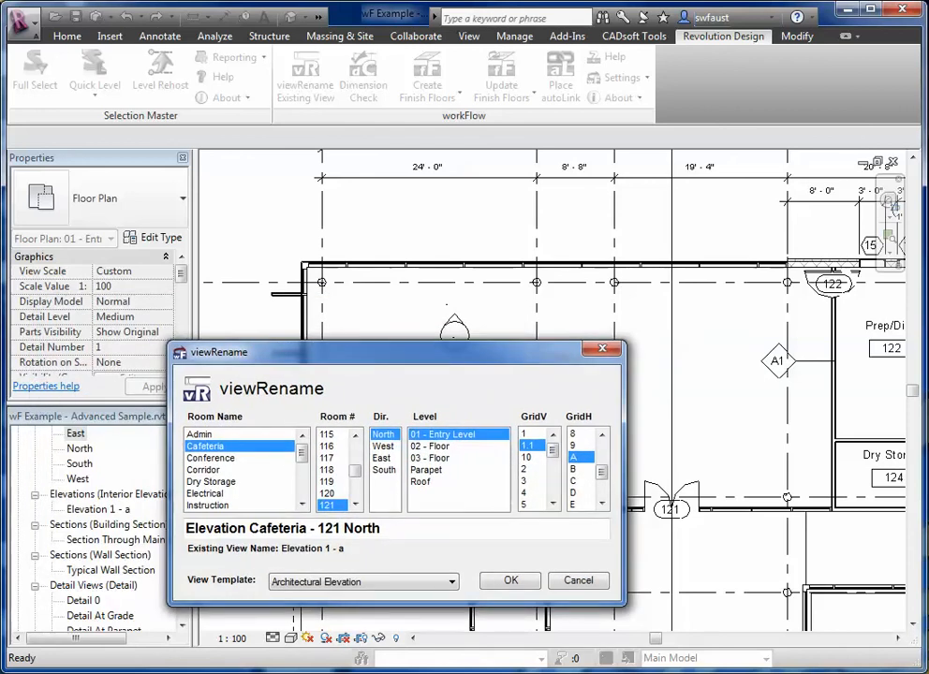
drag(293, 352, 346, 256)
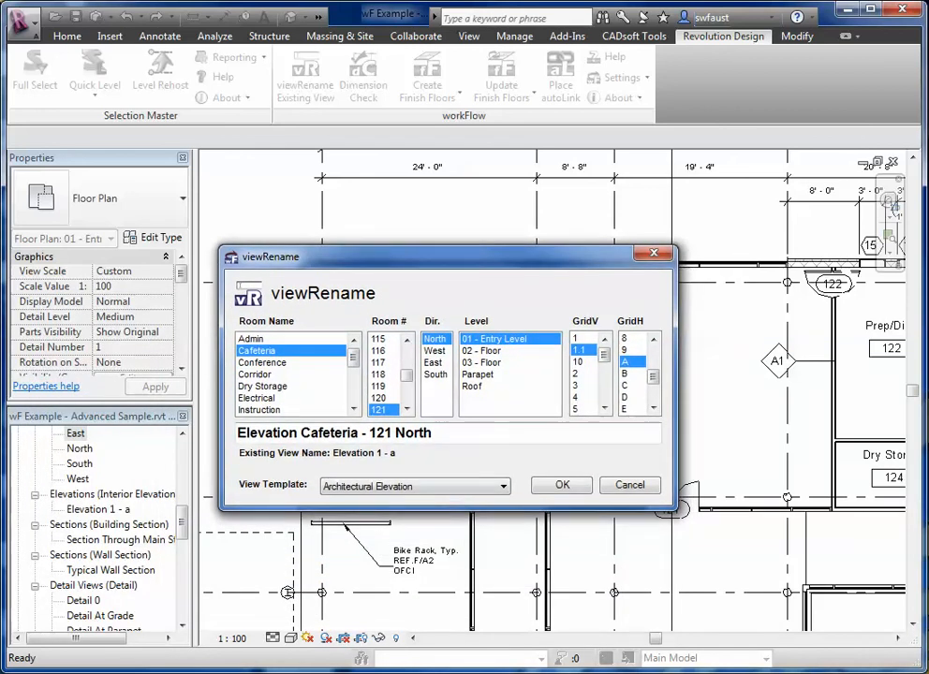
key(Return)
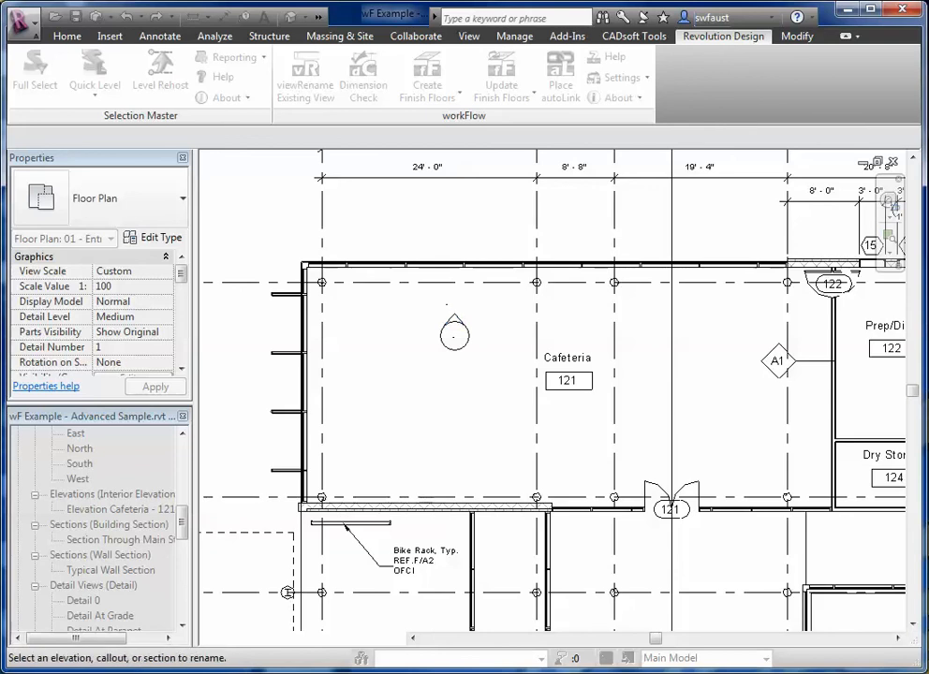
key(Escape)
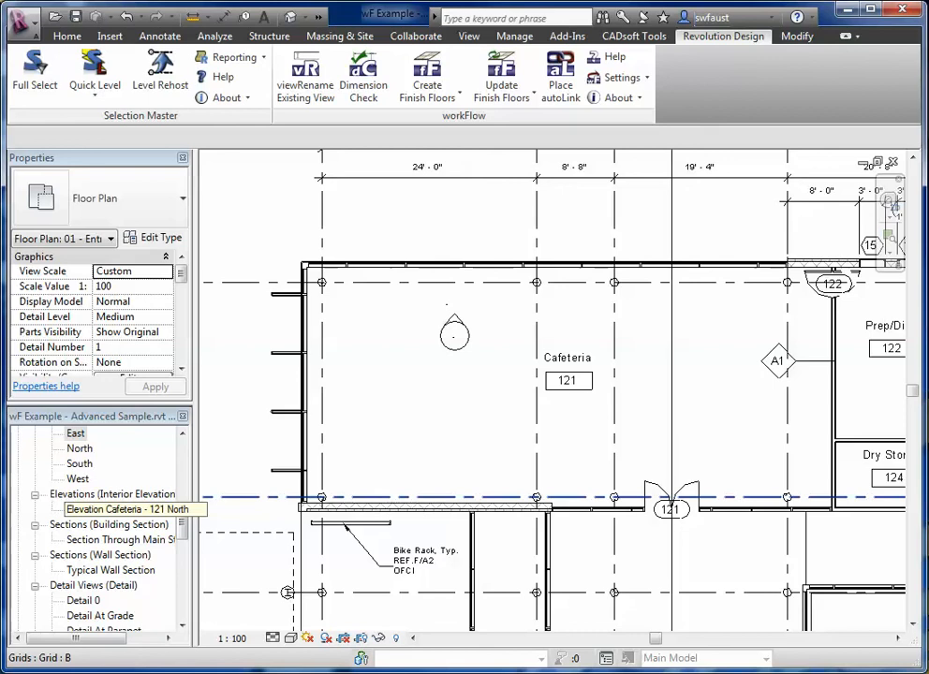
Examine the renamed Cafeteria elevation's extents in the plan and its view name in the identity data.
scroll(553, 388, down, 2)
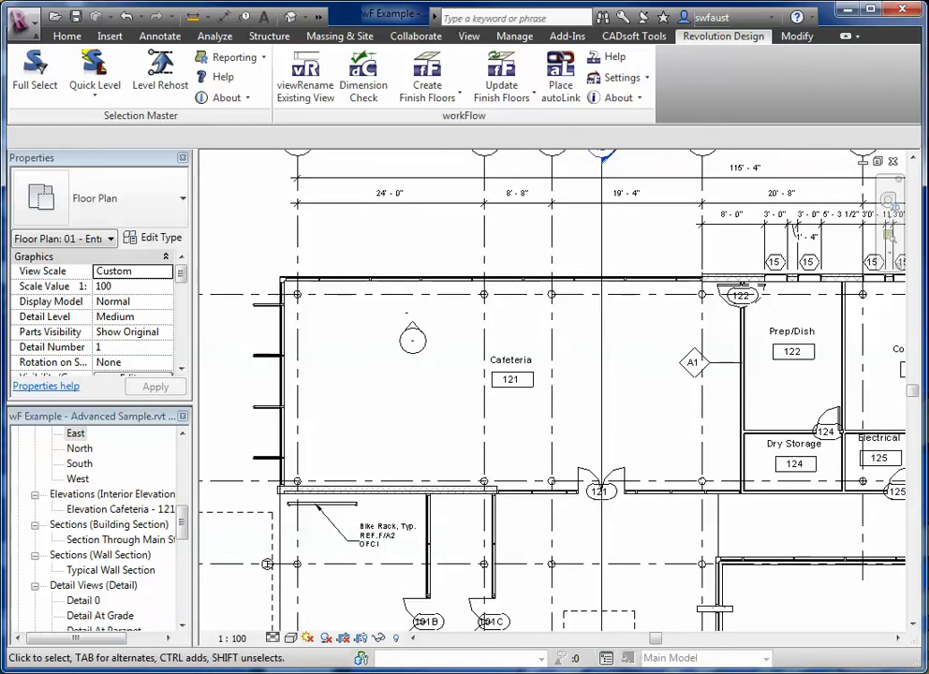
scroll(422, 397, down, 1)
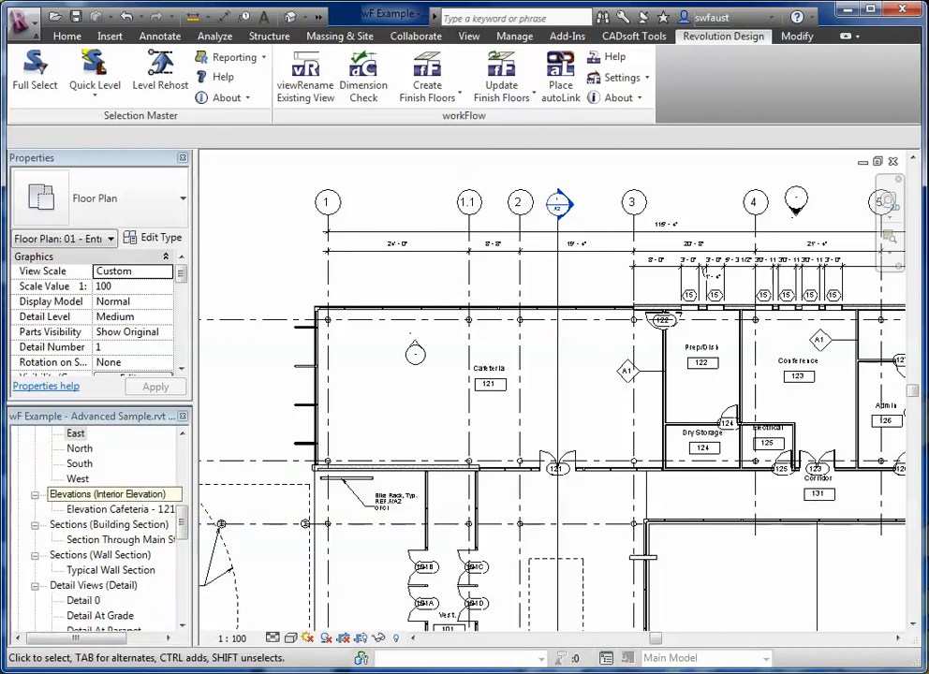
middle_drag(487, 374, 419, 415)
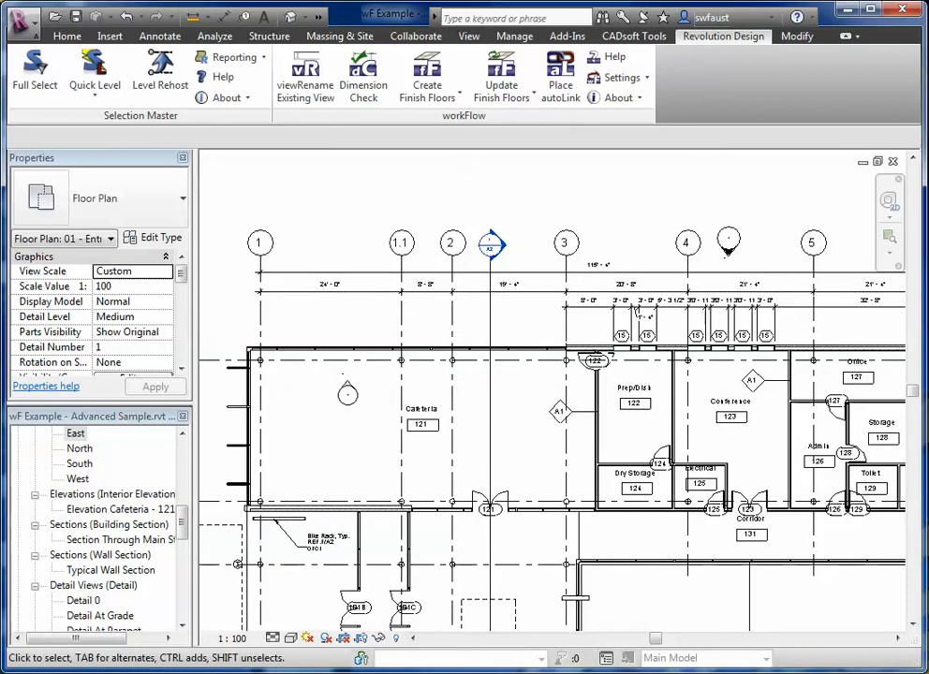
scroll(351, 448, down, 2)
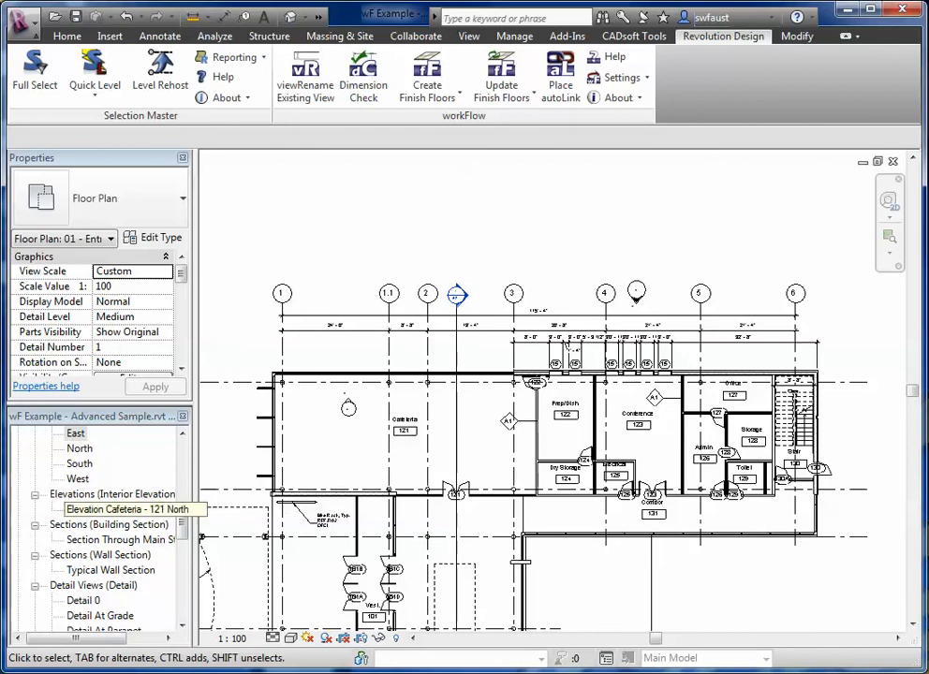
click(131, 509)
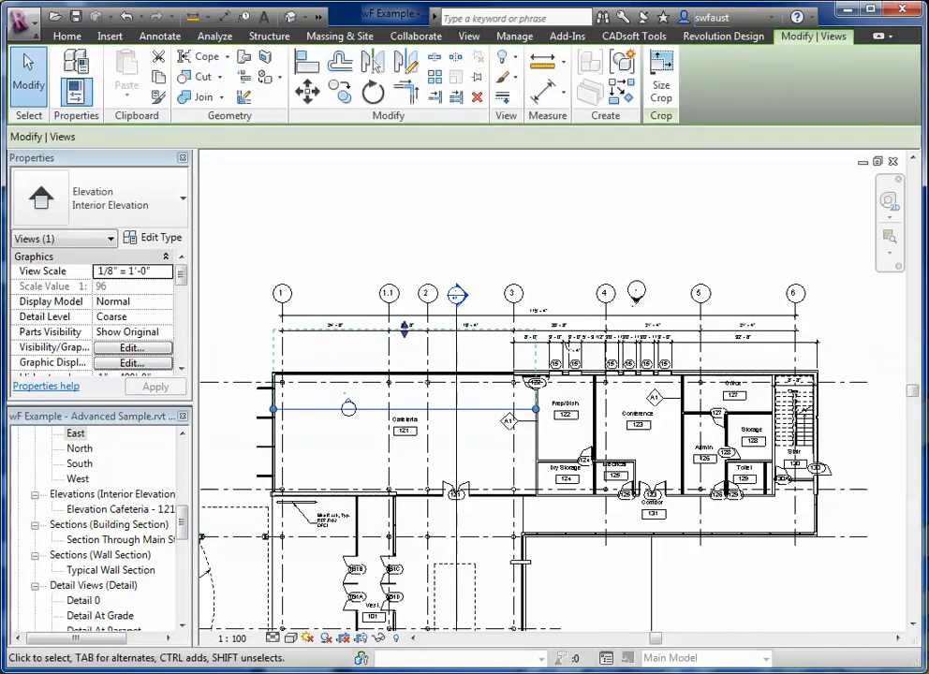
drag(181, 274, 181, 306)
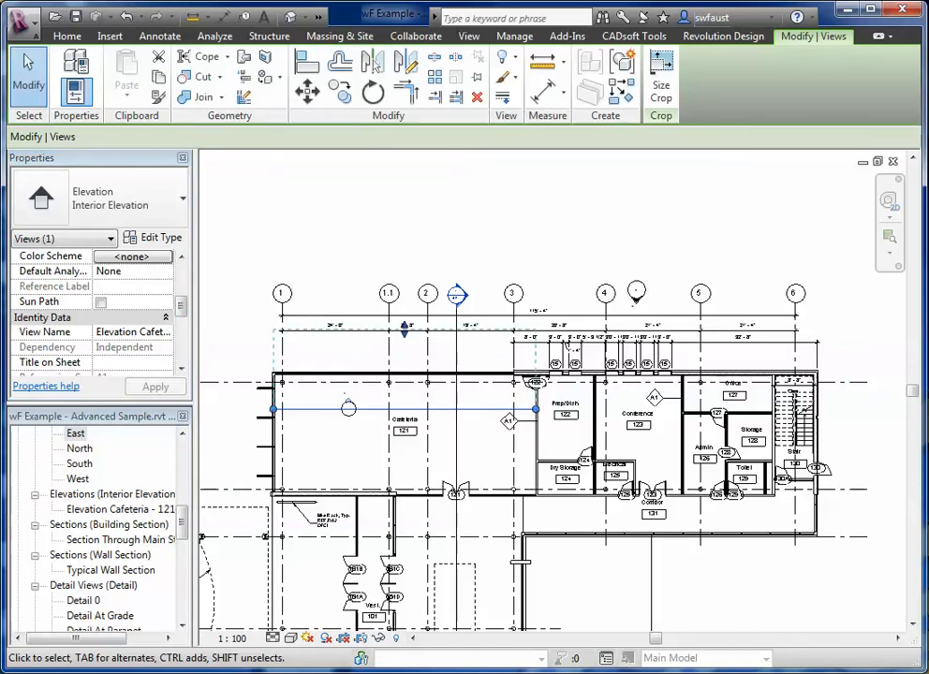
key(Escape)
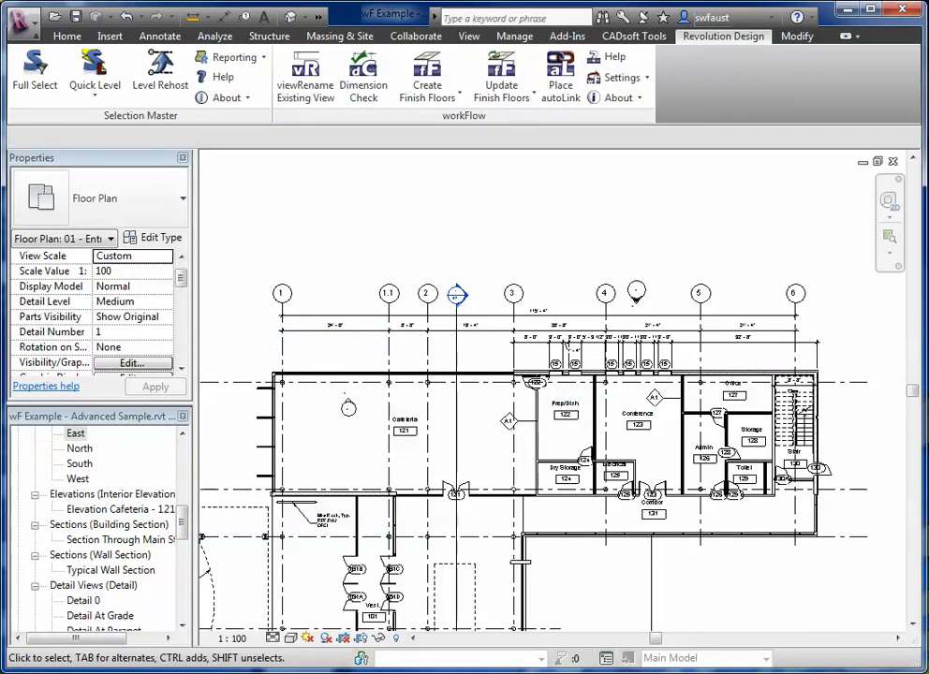